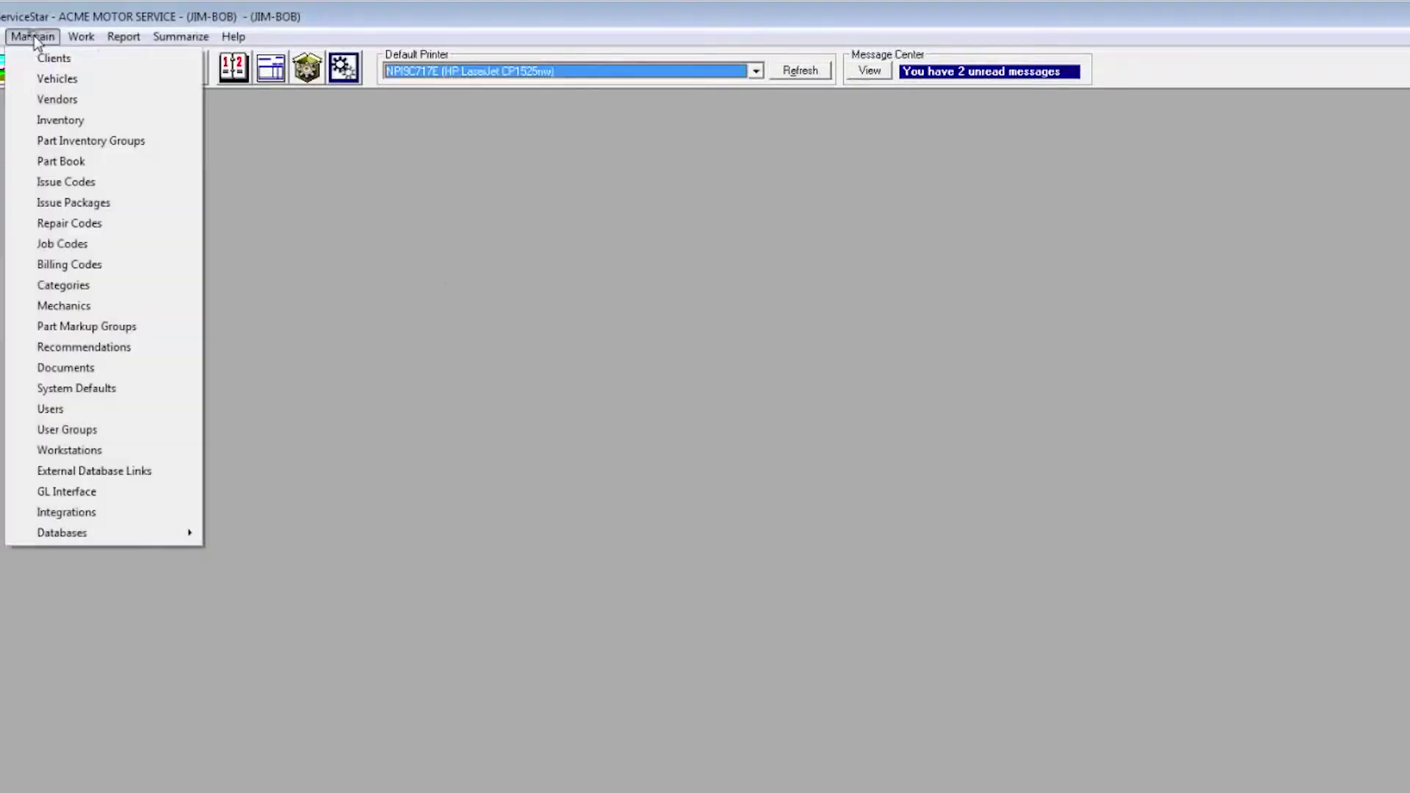
Step: Open the Technicians maintenance records from the Maintain menu
{"action": "left_click", "coordinate": [66, 311]}
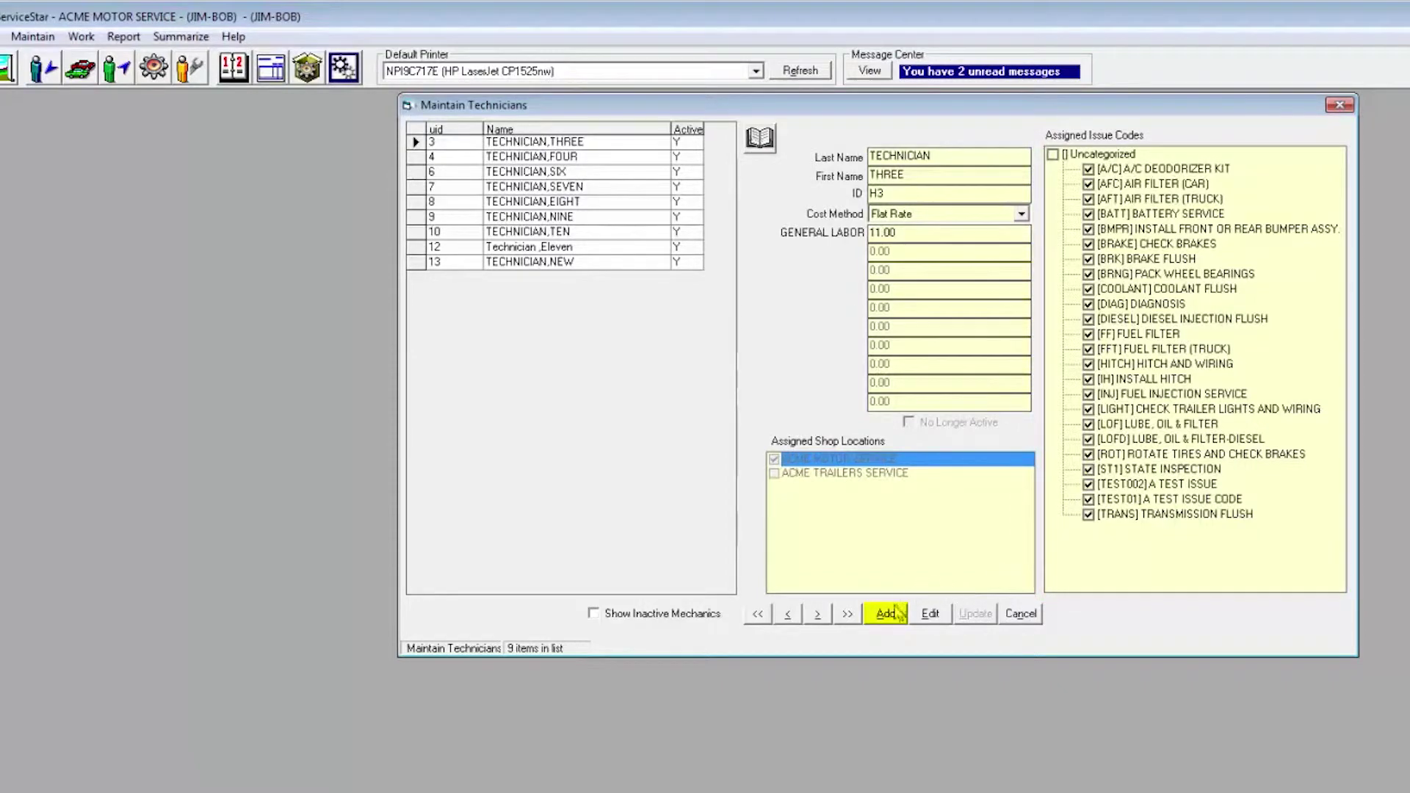
Step: Add technician TECHNICIAN, TWELVE with ID T12, assigned to the ACME MOTOR SERVICE location
{"action": "left_click", "coordinate": [887, 613]}
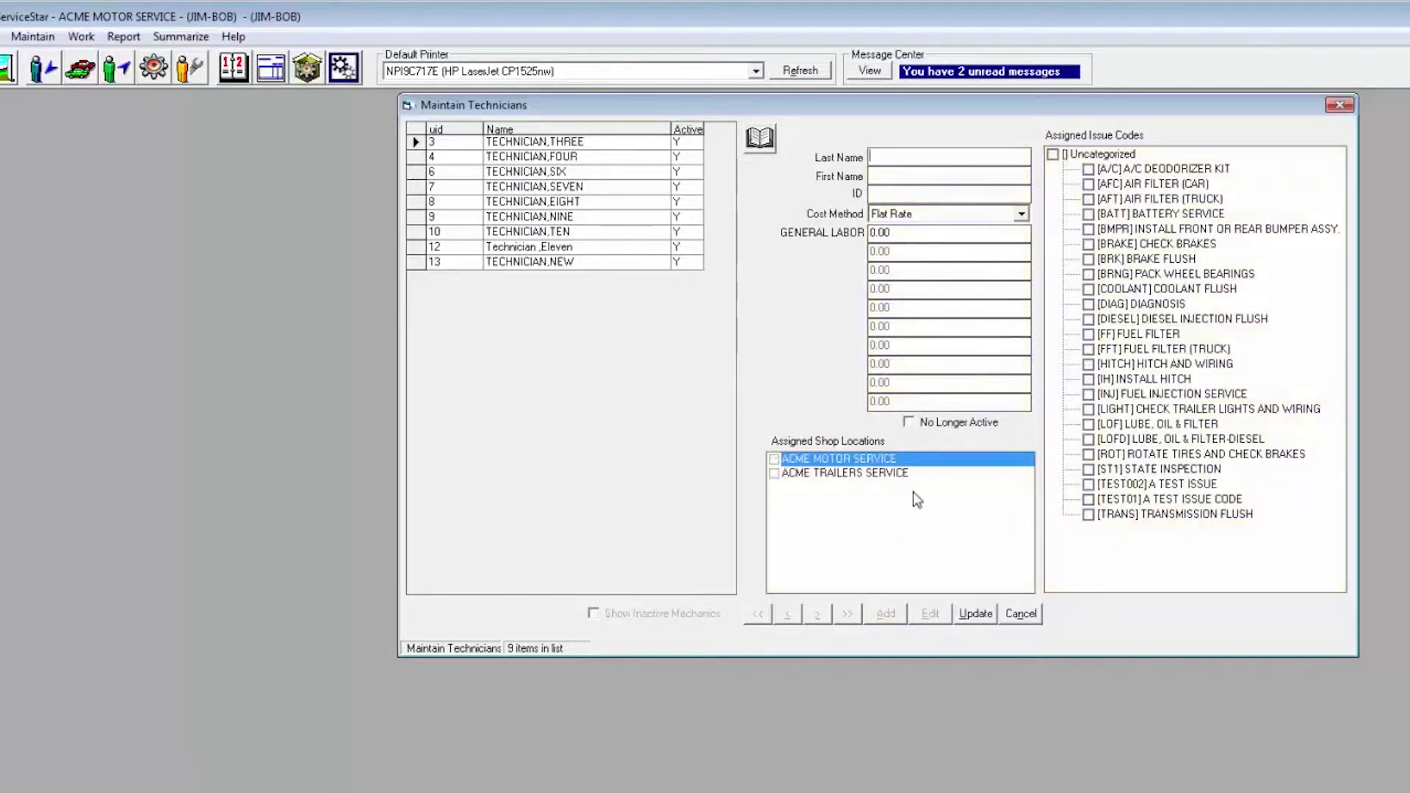
{"action": "type", "text": "TECHN"}
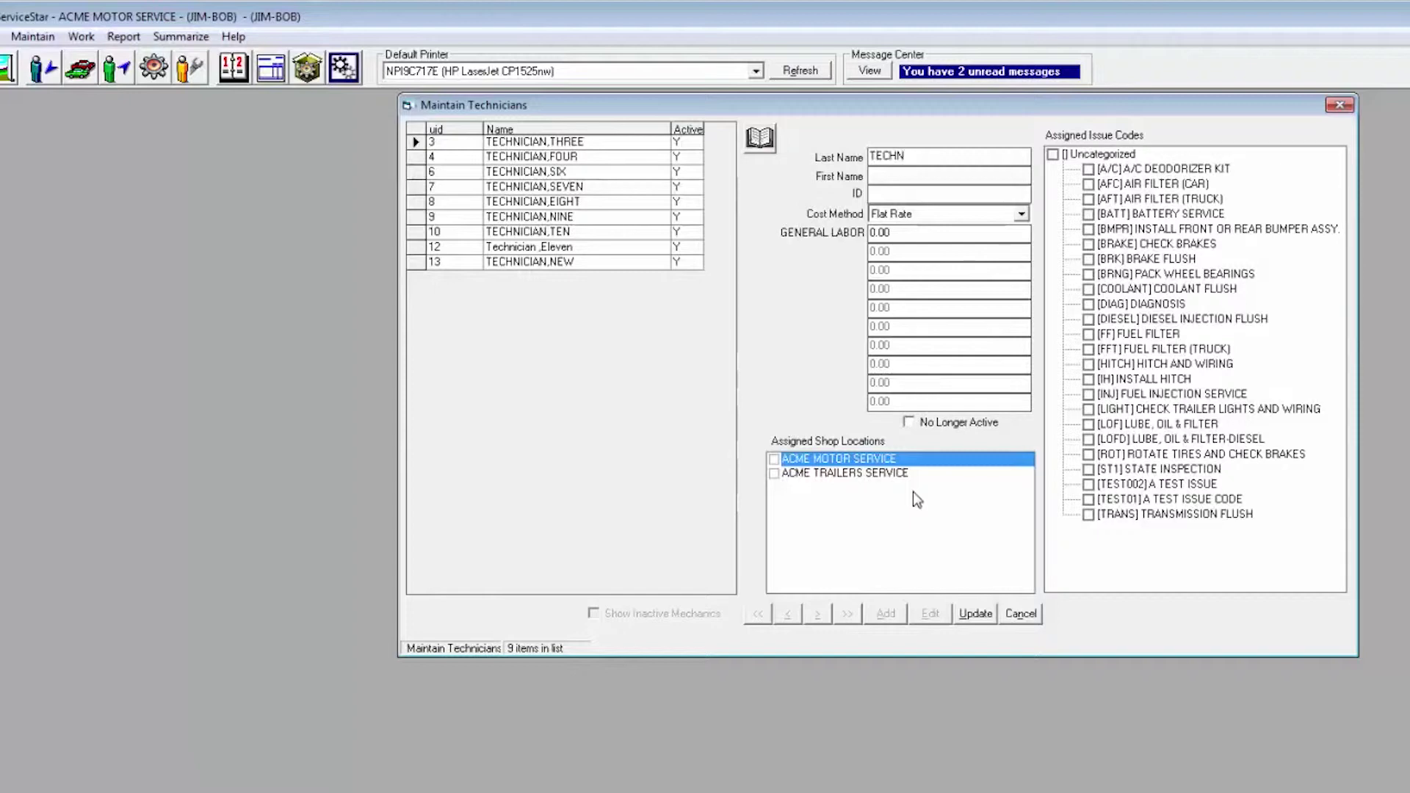
{"action": "type", "text": "ICIAN"}
{"action": "key", "text": "Tab"}
{"action": "type", "text": "TWELVE"}
{"action": "key", "text": "Tab"}
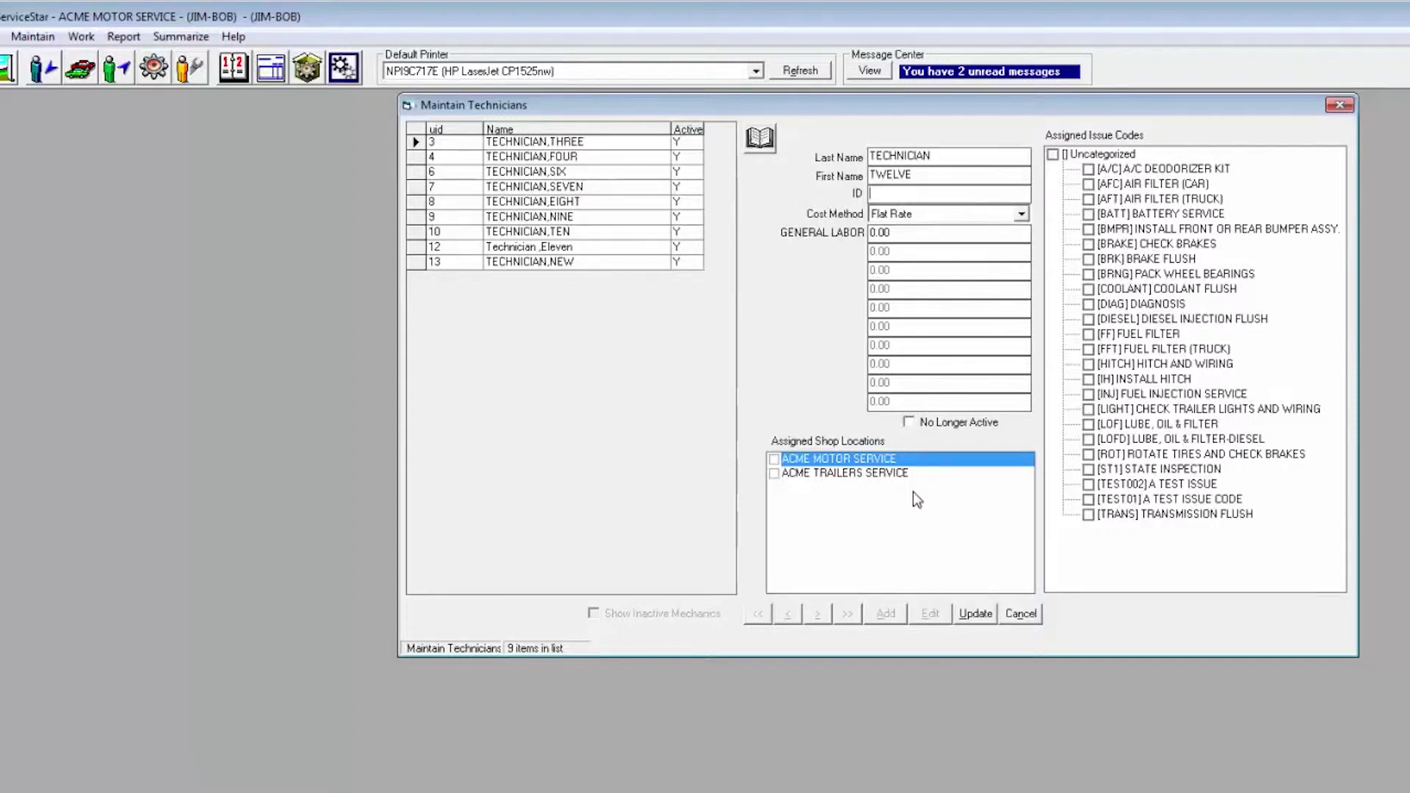
{"action": "type", "text": "T12"}
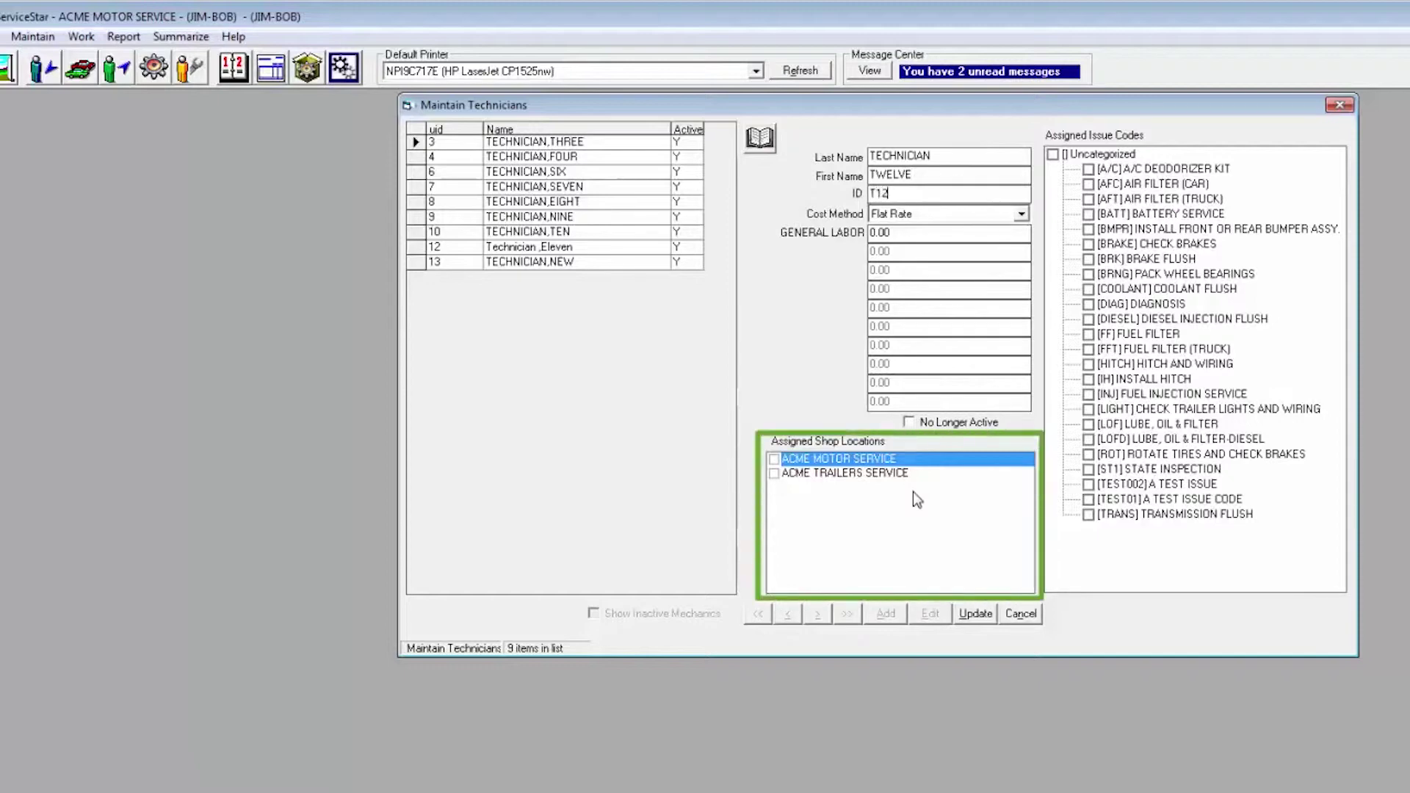
{"action": "key", "text": "Tab"}
{"action": "key", "text": "Tab"}
{"action": "key", "text": "Tab"}
{"action": "key", "text": "Tab"}
{"action": "key", "text": "Tab"}
{"action": "left_click", "coordinate": [775, 460]}
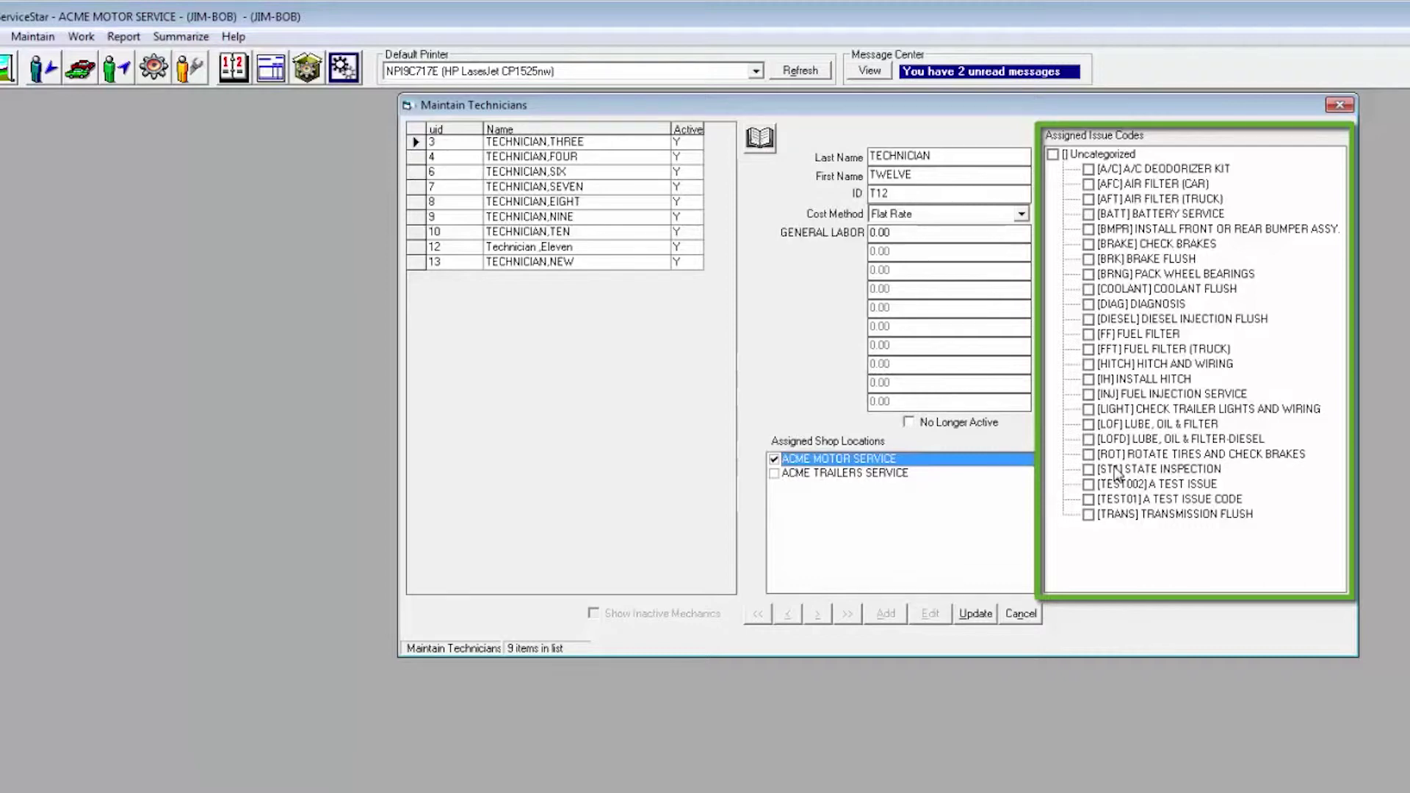
Step: Link issue codes BATT, AFC, AFT, BRAKE, TEST002 and TEST01 to TWELVE and save the technician
{"action": "left_click", "coordinate": [1090, 213]}
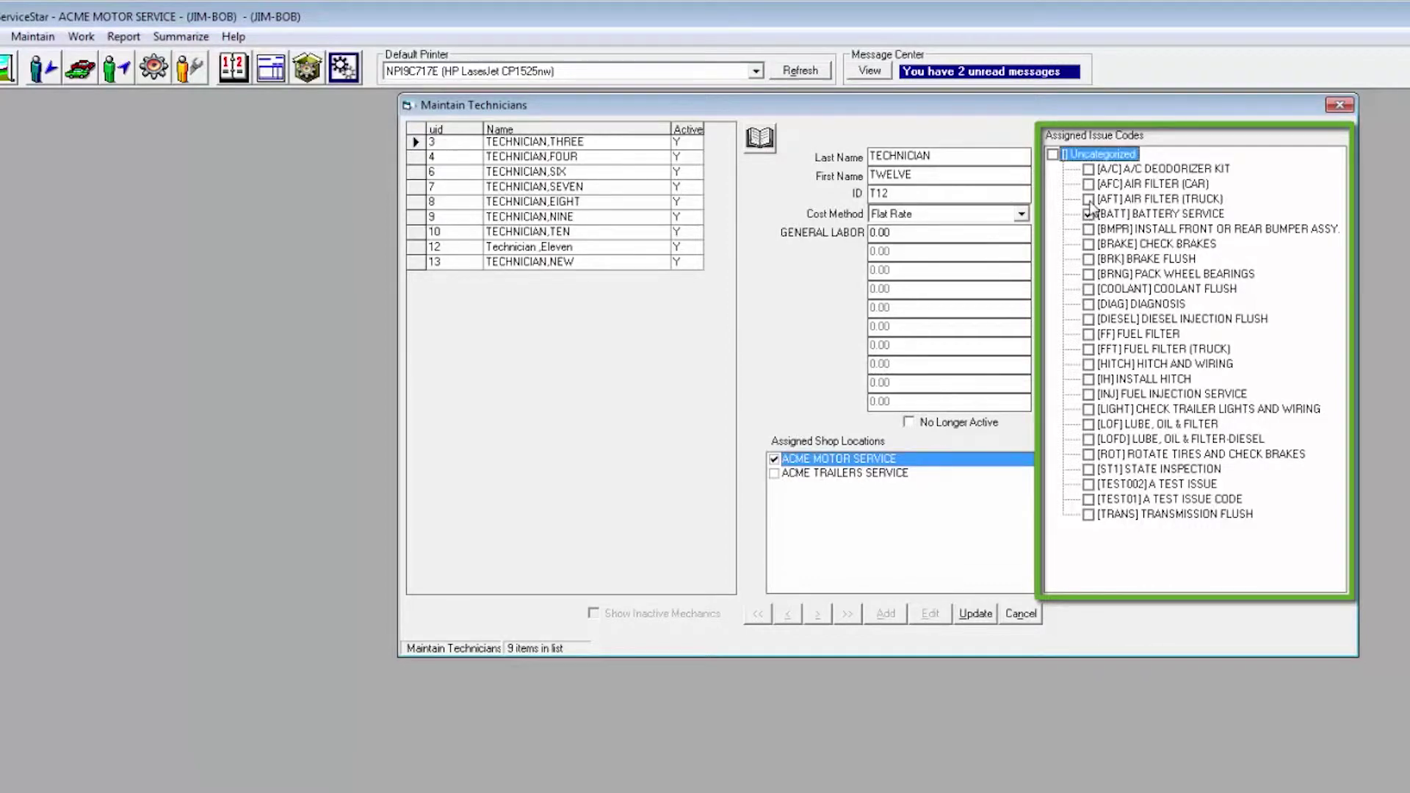
{"action": "left_click", "coordinate": [1088, 199]}
{"action": "left_click", "coordinate": [1088, 185]}
{"action": "left_click", "coordinate": [1088, 244]}
{"action": "left_click", "coordinate": [1089, 484]}
{"action": "left_click", "coordinate": [1088, 500]}
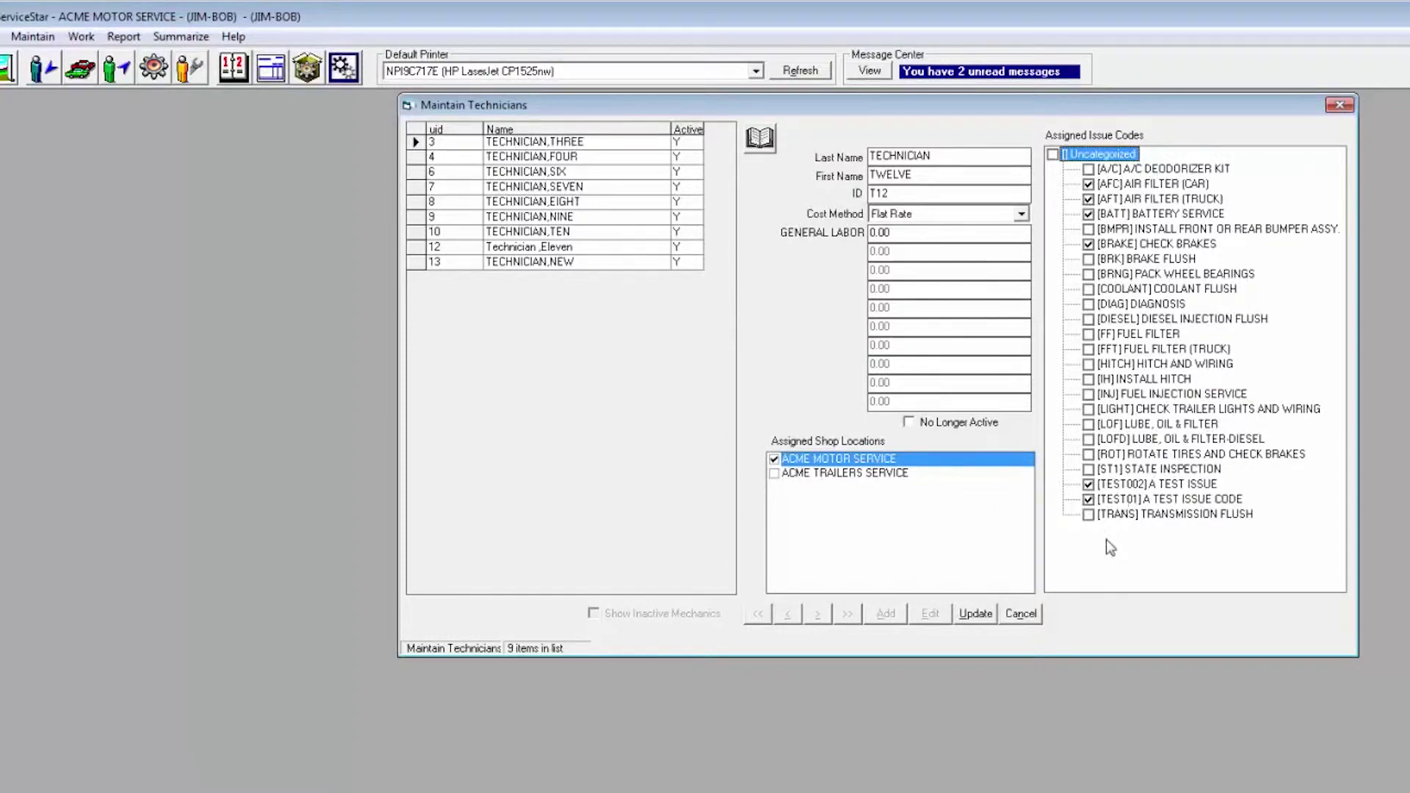
{"action": "left_click", "coordinate": [973, 615]}
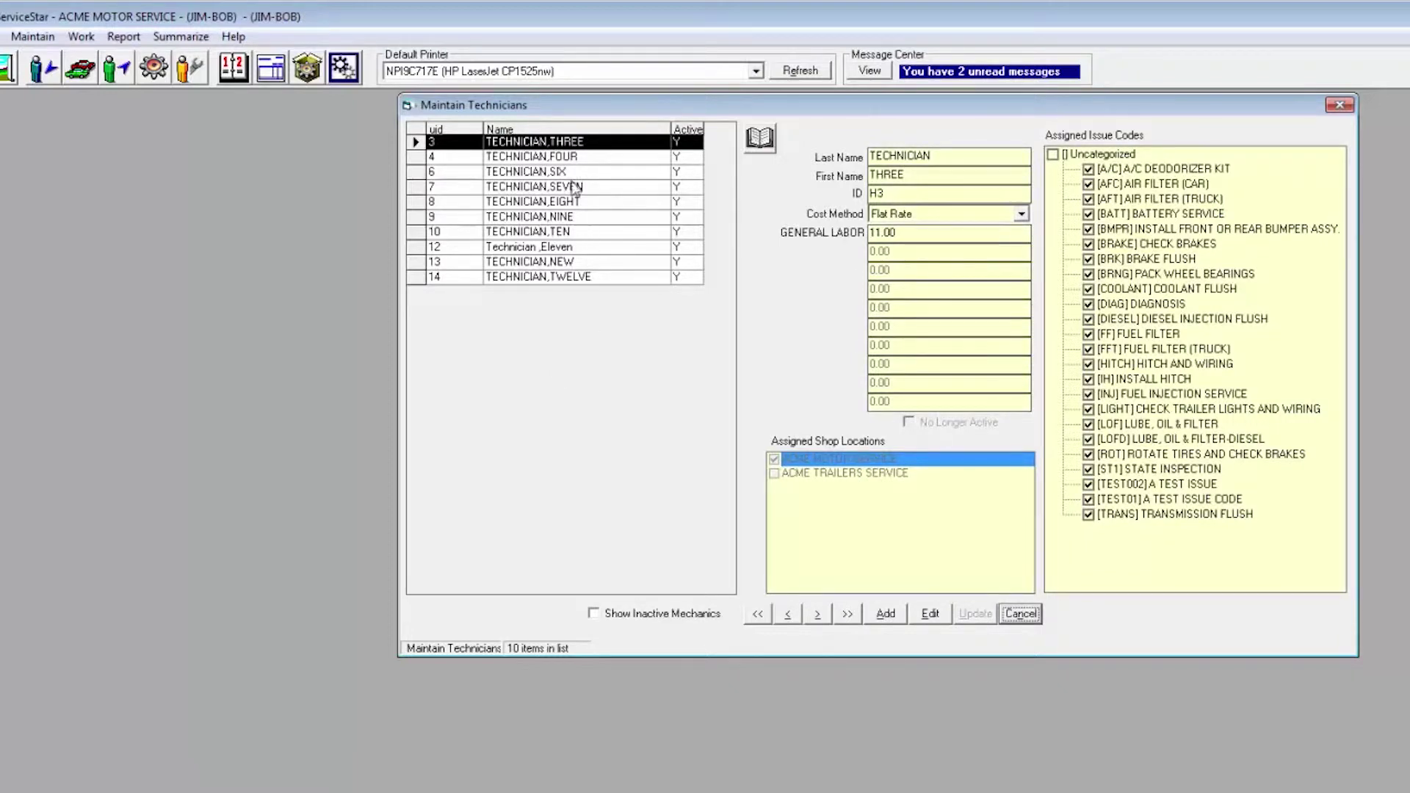
Step: Review TECHNICIAN,FOUR and TECHNICIAN,SIX details, then leave the technicians records for the Maintain menu
{"action": "left_click", "coordinate": [554, 158]}
{"action": "left_click", "coordinate": [554, 171]}
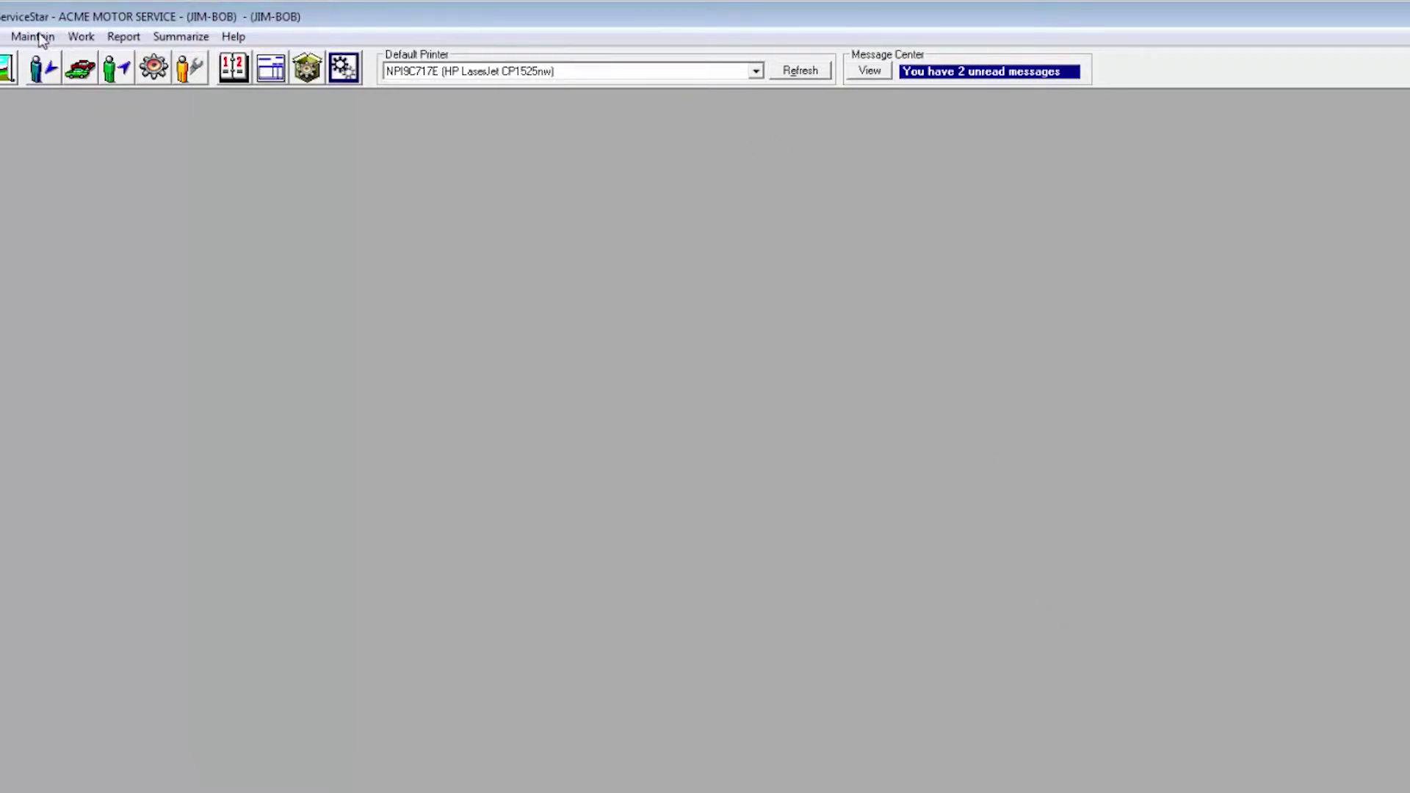
{"action": "left_click", "coordinate": [33, 36]}
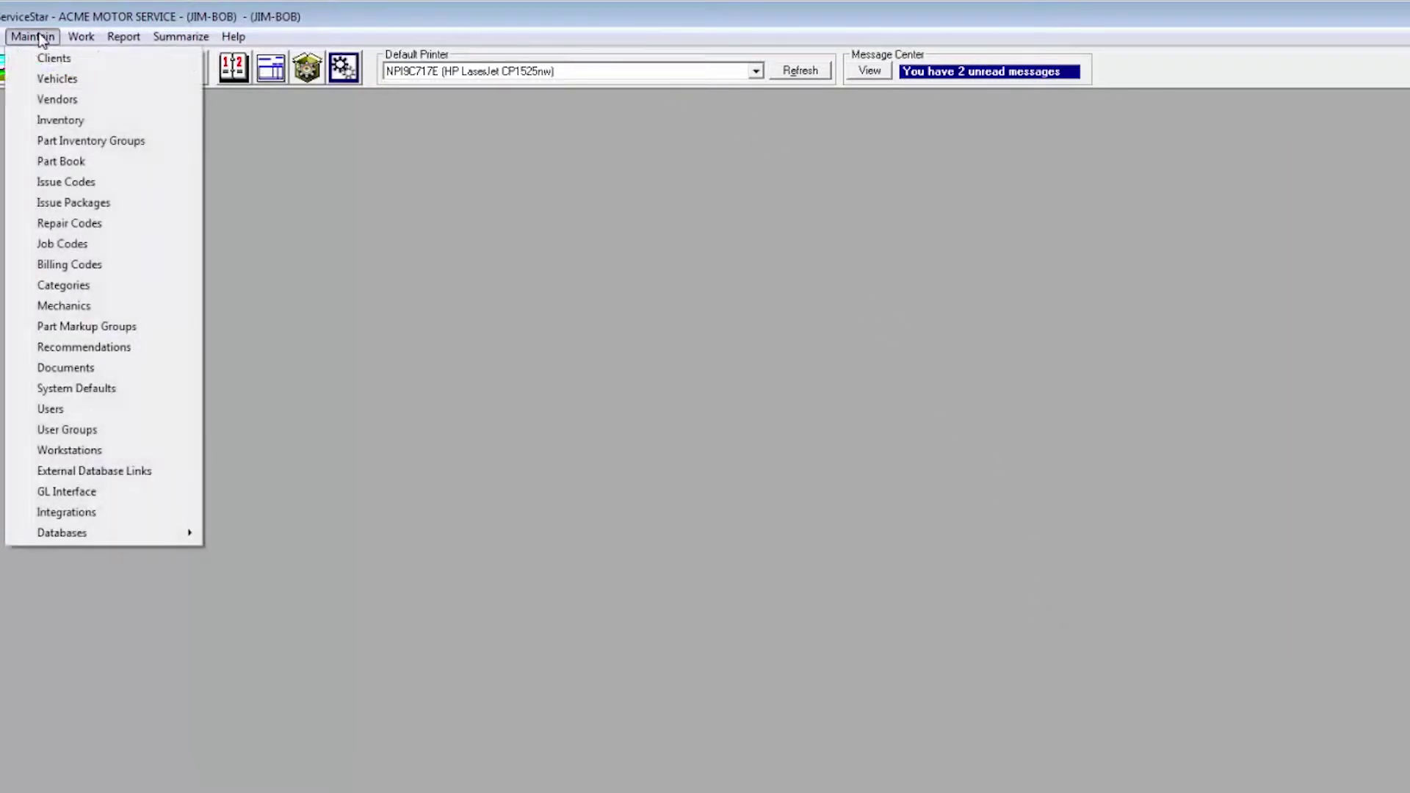
Step: Draft issue code TEST003, 'ISSUE FOR DEMONSTRATION', and list the technicians not yet assigned to it
{"action": "left_click", "coordinate": [66, 182]}
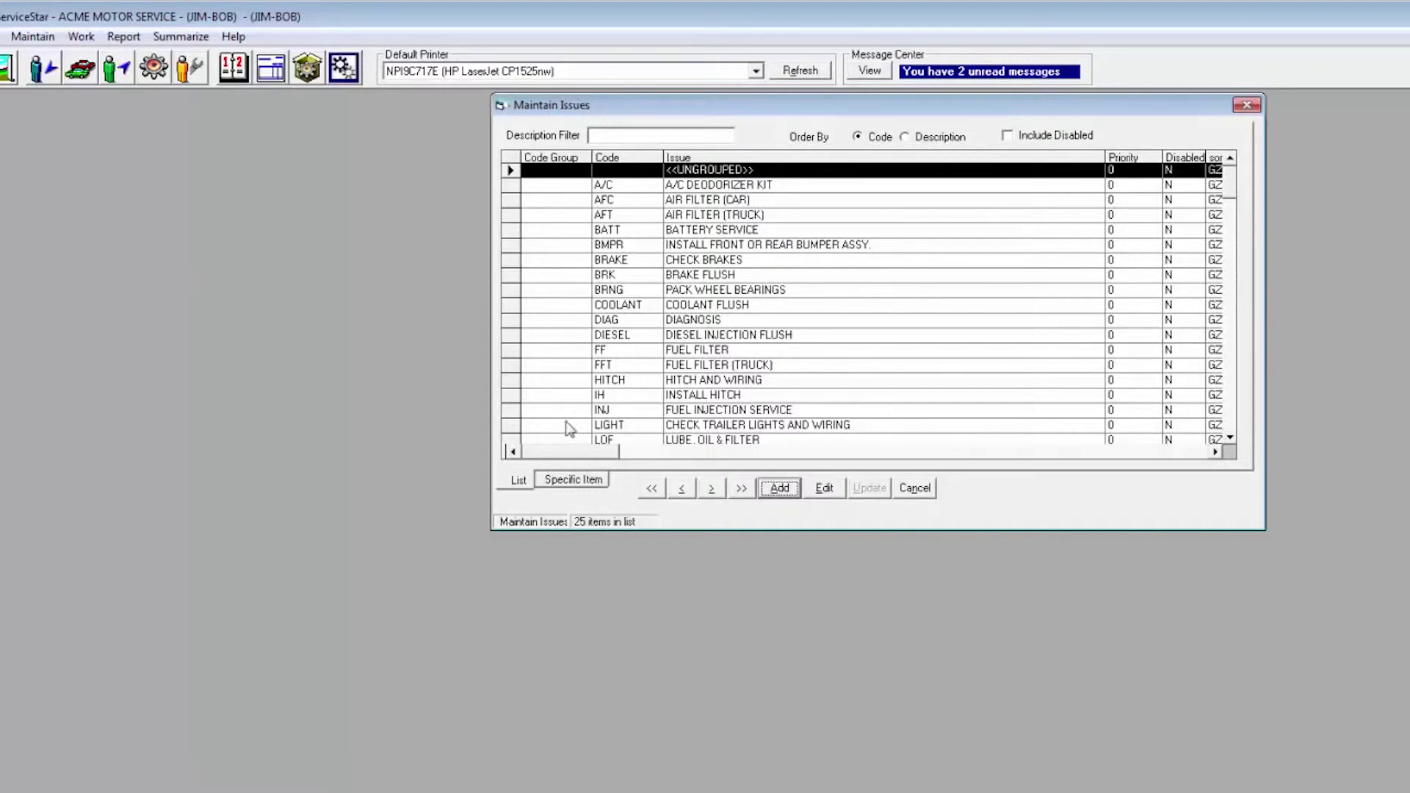
{"action": "left_click", "coordinate": [780, 491]}
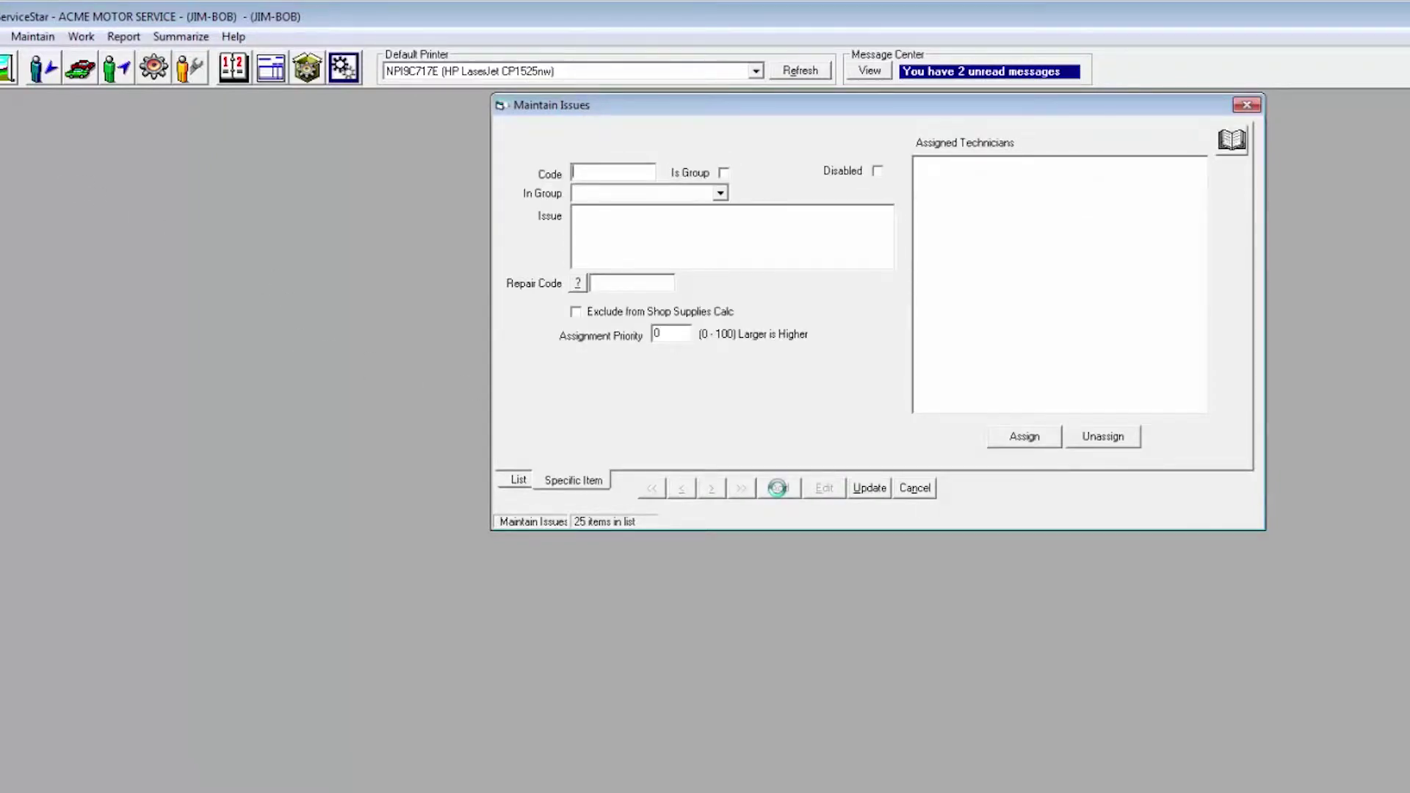
{"action": "type", "text": "TEST003"}
{"action": "key", "text": "Tab"}
{"action": "key", "text": "Tab"}
{"action": "key", "text": "Tab"}
{"action": "type", "text": "T"}
{"action": "key", "text": "BackSpace"}
{"action": "type", "text": "ISSUE FOR DEMONSTRATION"}
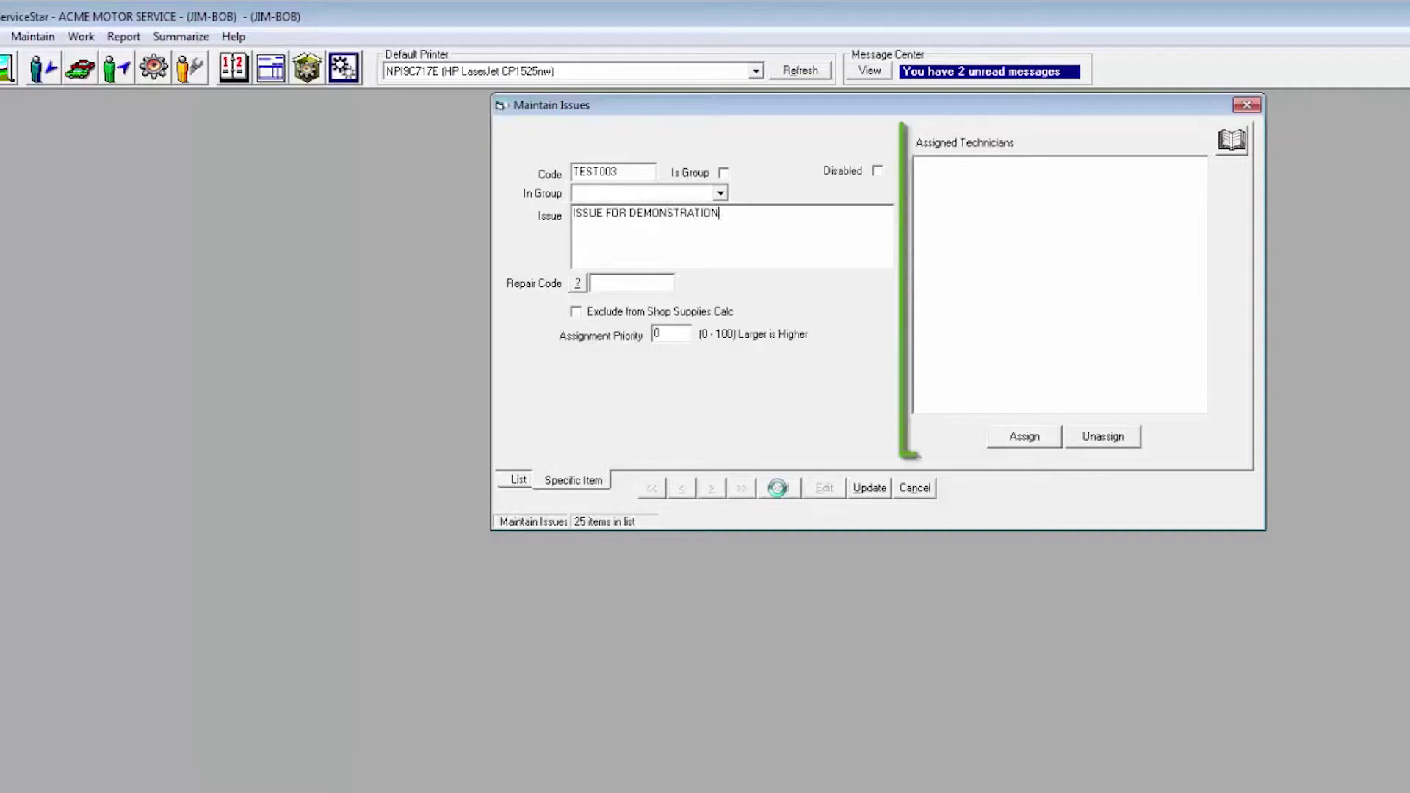
{"action": "key", "text": "Tab"}
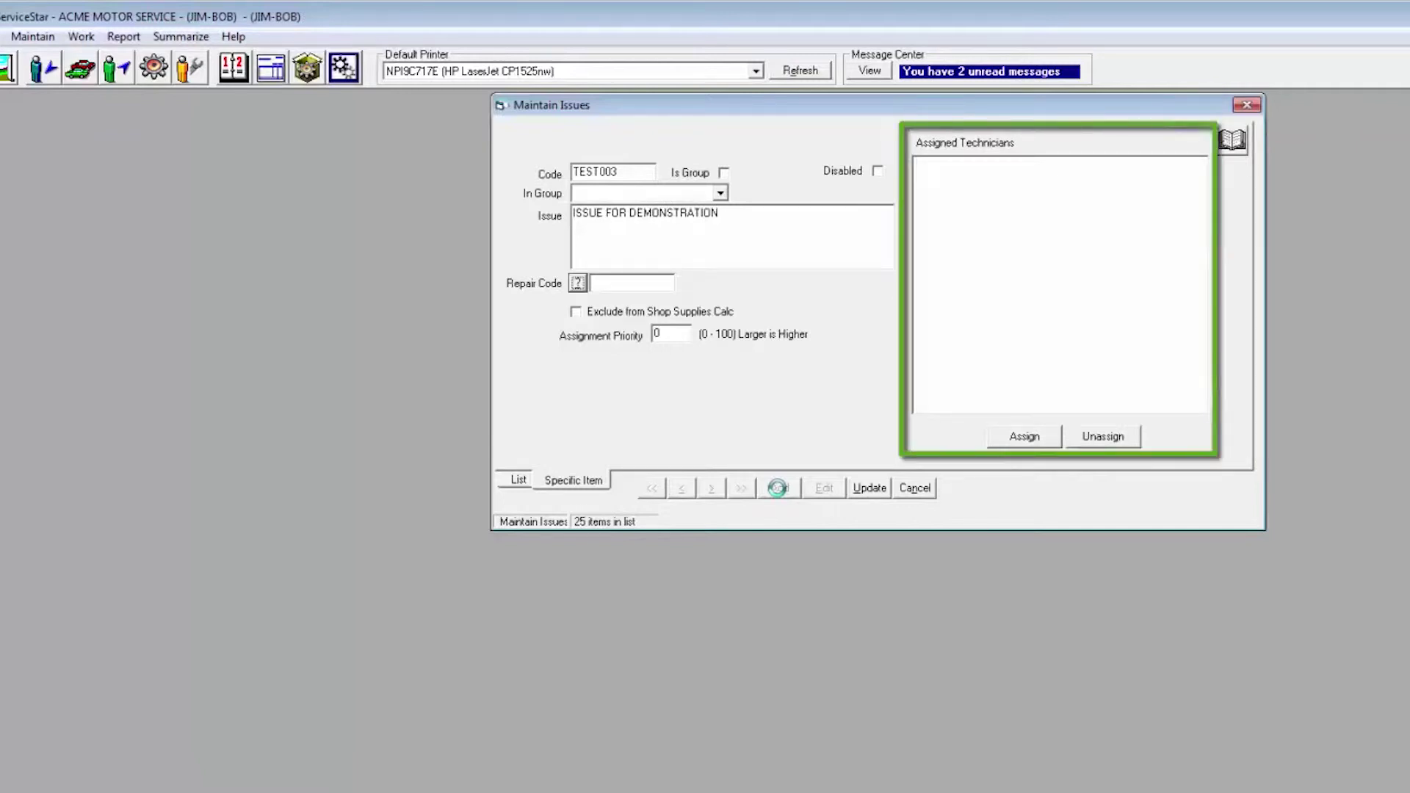
{"action": "key", "text": "Tab"}
{"action": "key", "text": "Tab"}
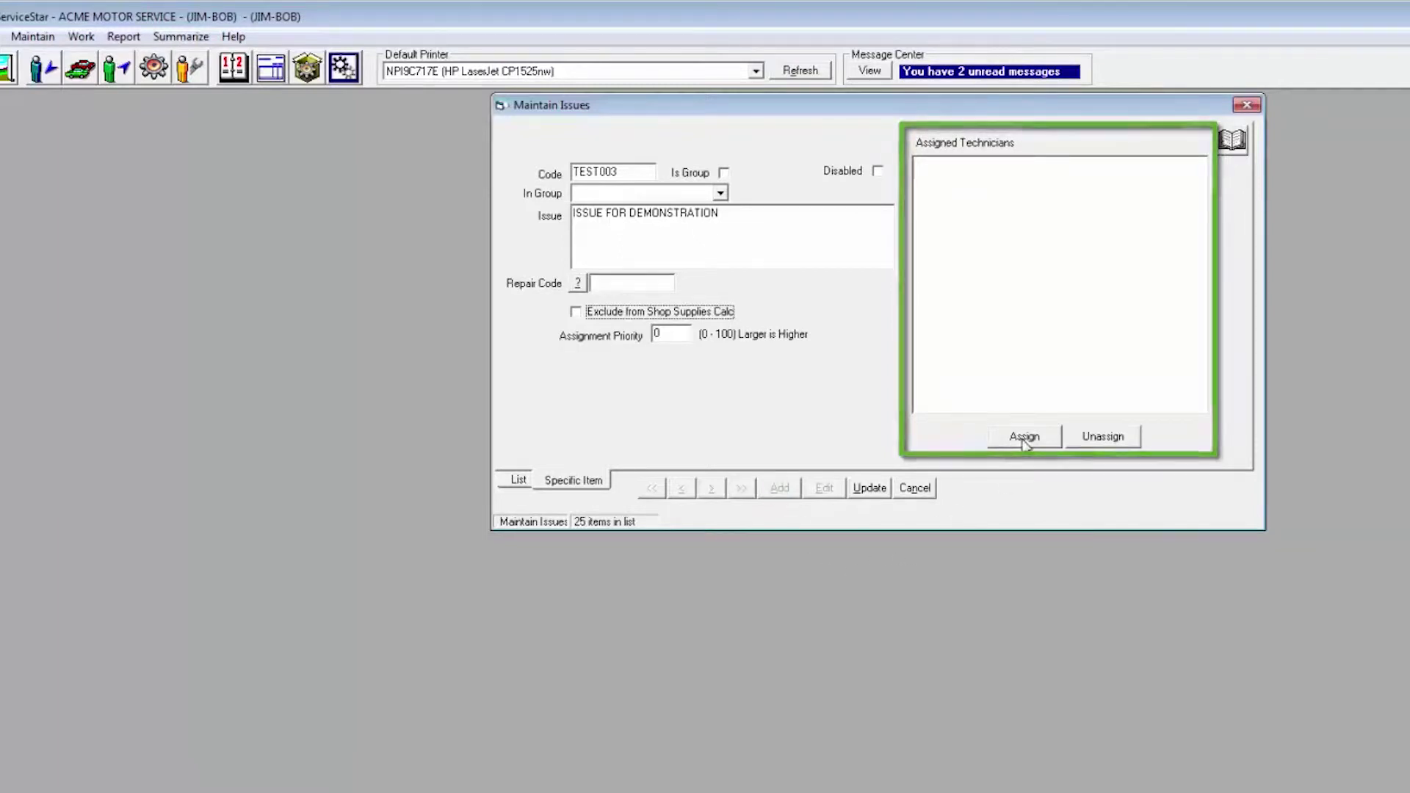
{"action": "left_click", "coordinate": [1023, 439]}
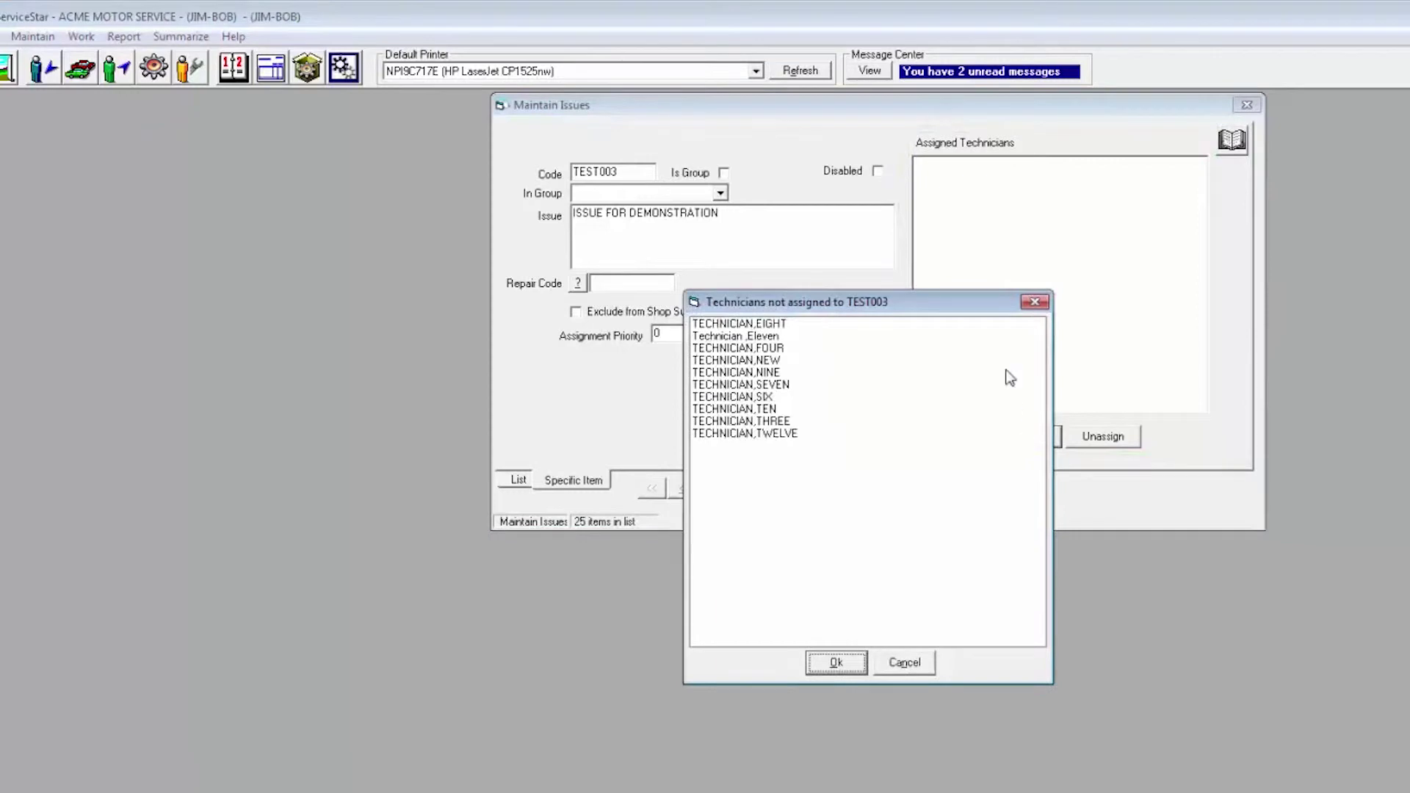
Step: Assign technicians EIGHT, Eleven, NEW, NINE, SIX and THREE to TEST003 and save the issue
{"action": "left_click", "coordinate": [749, 327]}
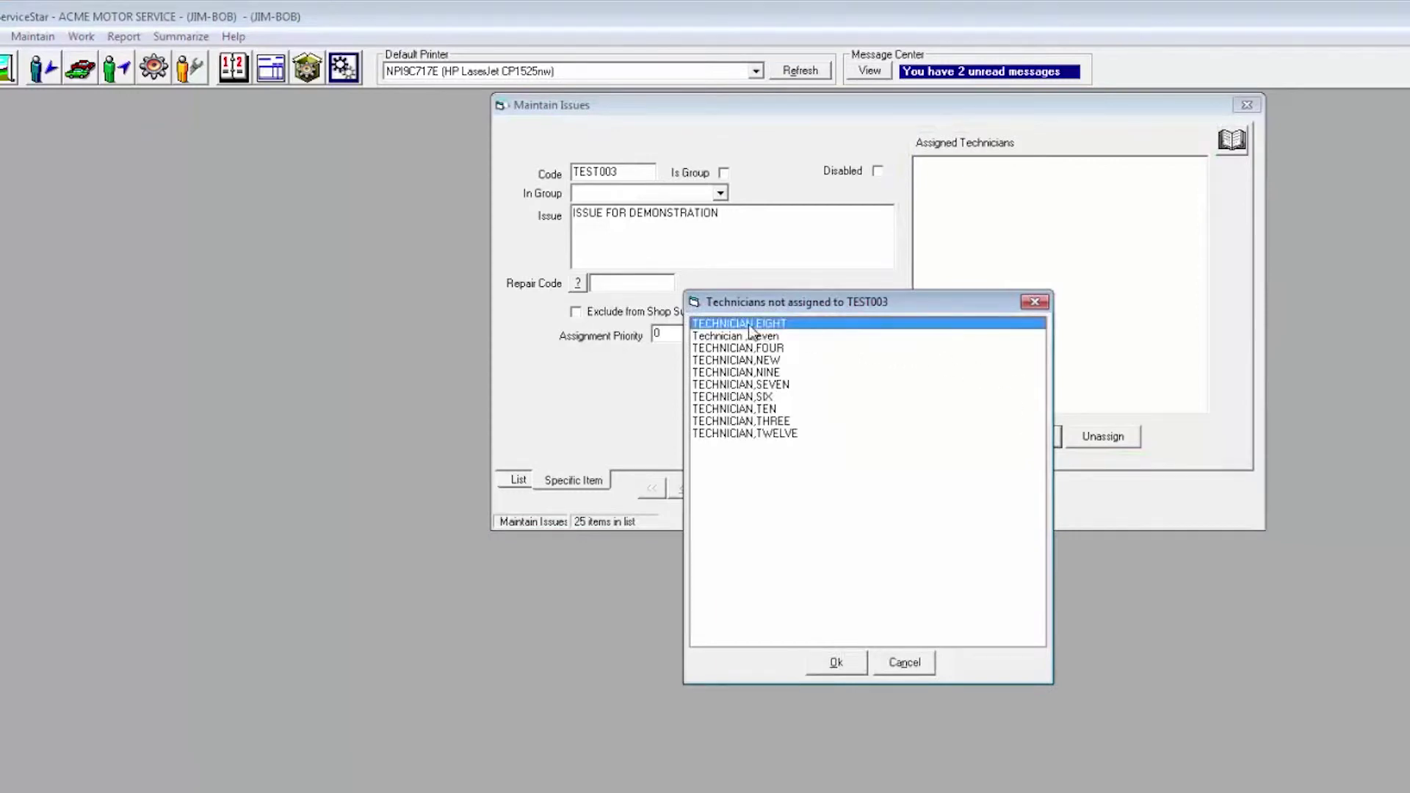
{"action": "left_click", "coordinate": [836, 665]}
{"action": "left_click", "coordinate": [1005, 439]}
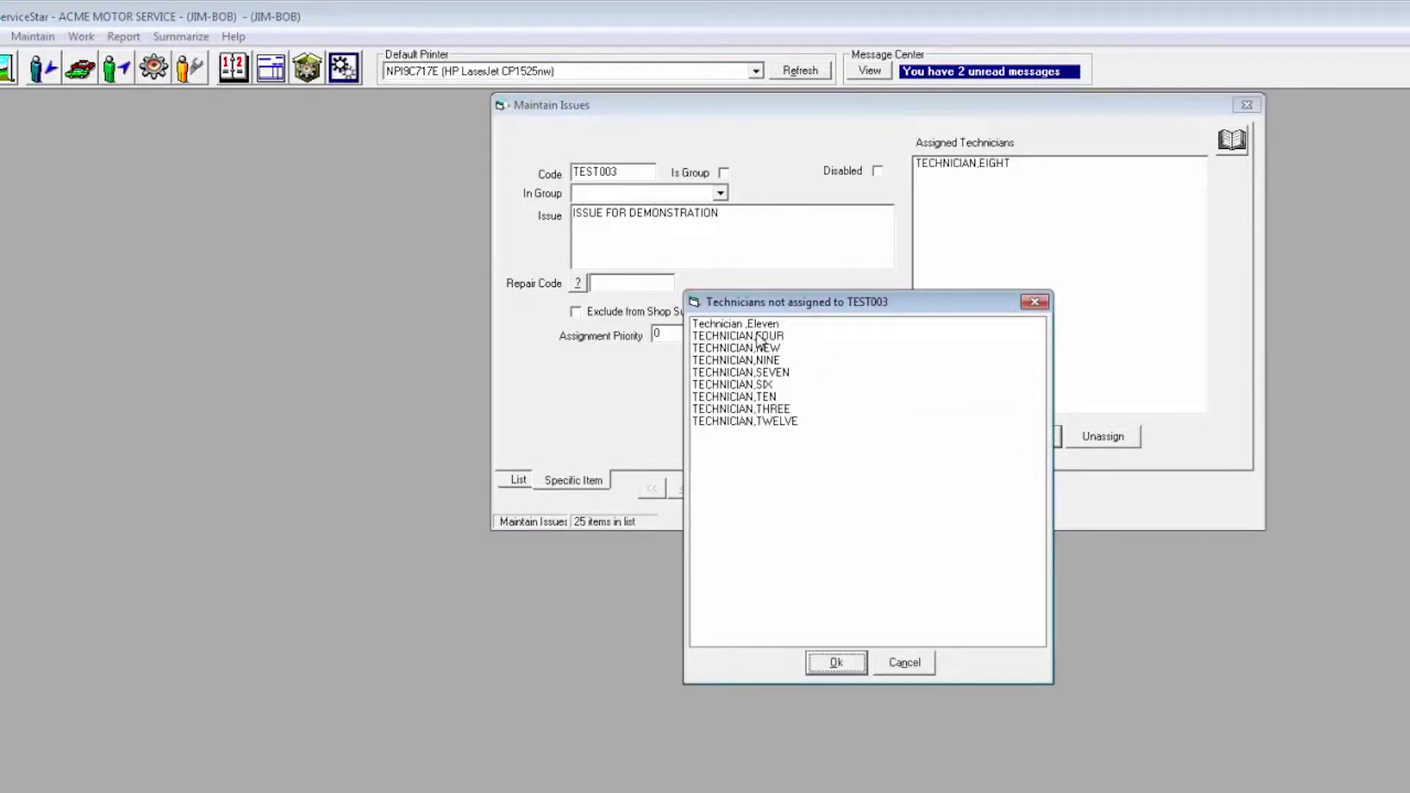
{"action": "left_click", "coordinate": [756, 324]}
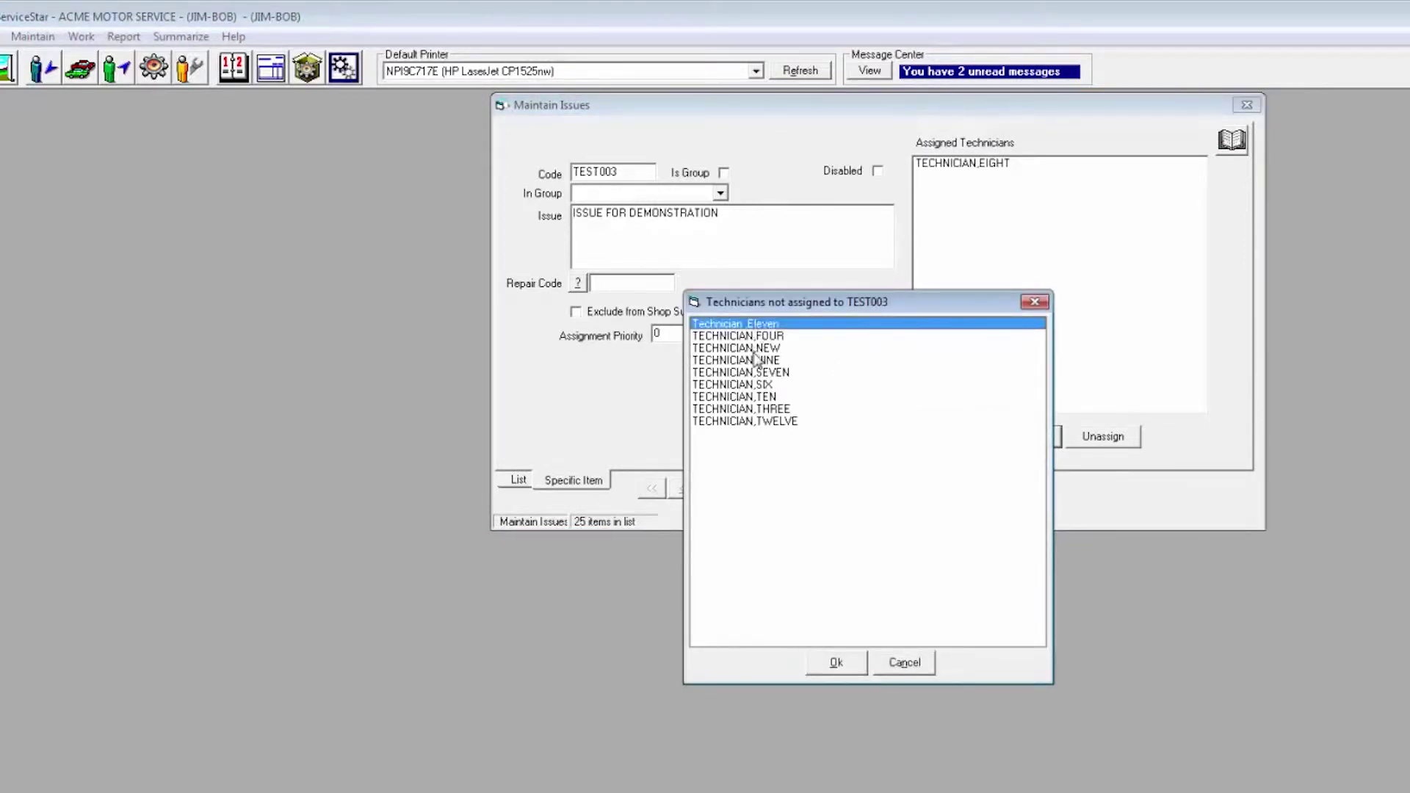
{"action": "left_click", "coordinate": [756, 348], "text": "ctrl"}
{"action": "left_click", "coordinate": [754, 362], "text": "ctrl"}
{"action": "left_click", "coordinate": [755, 385], "text": "ctrl"}
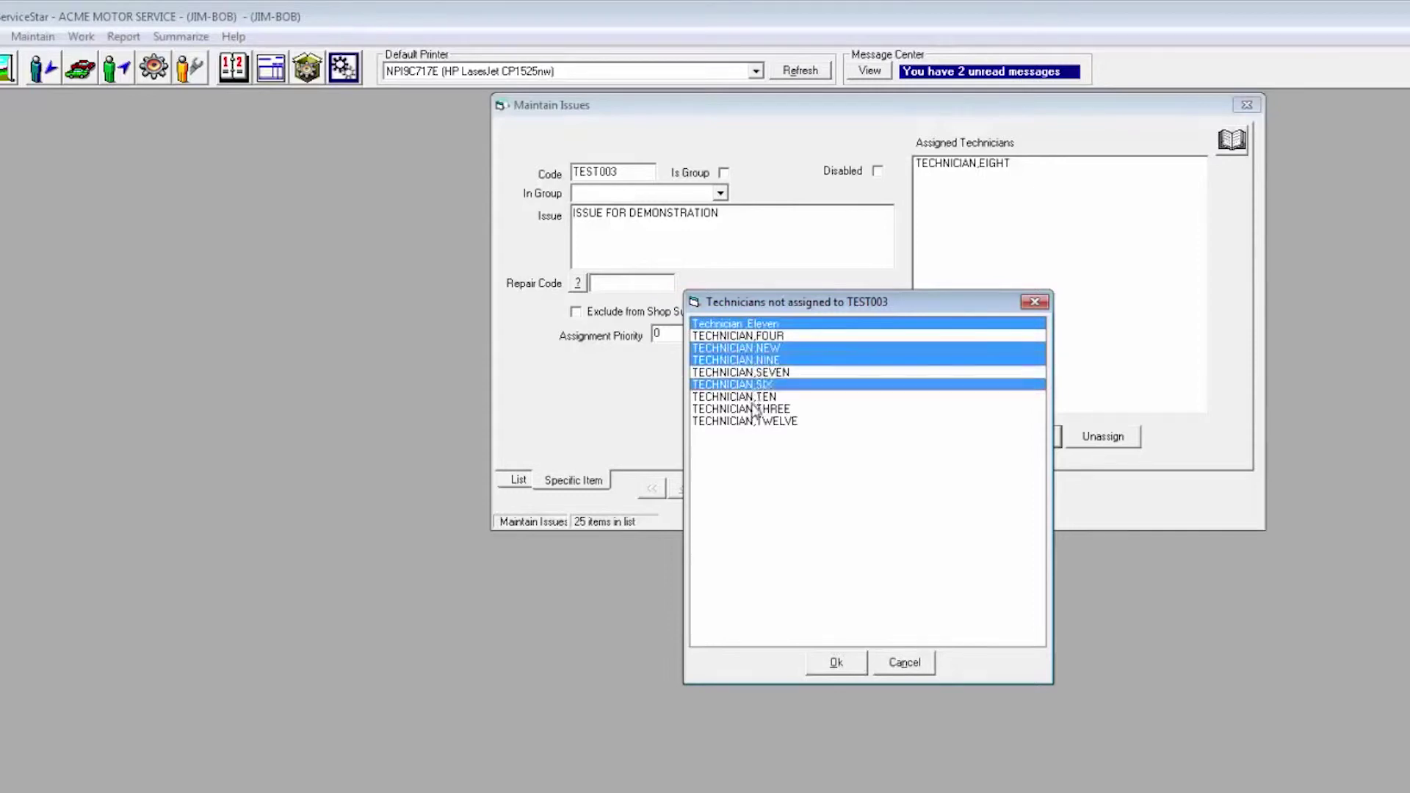
{"action": "left_click", "coordinate": [754, 409], "text": "ctrl"}
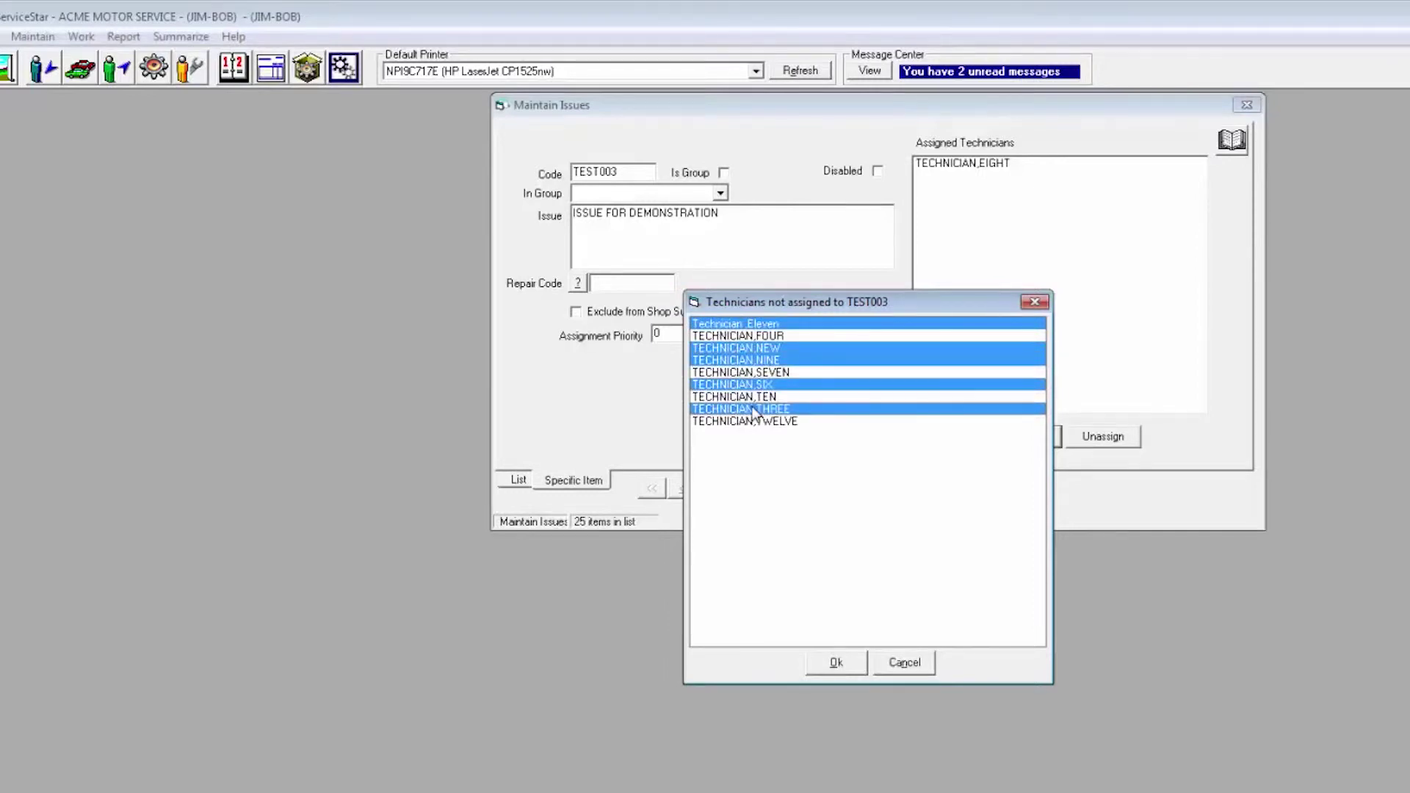
{"action": "left_click", "coordinate": [841, 661]}
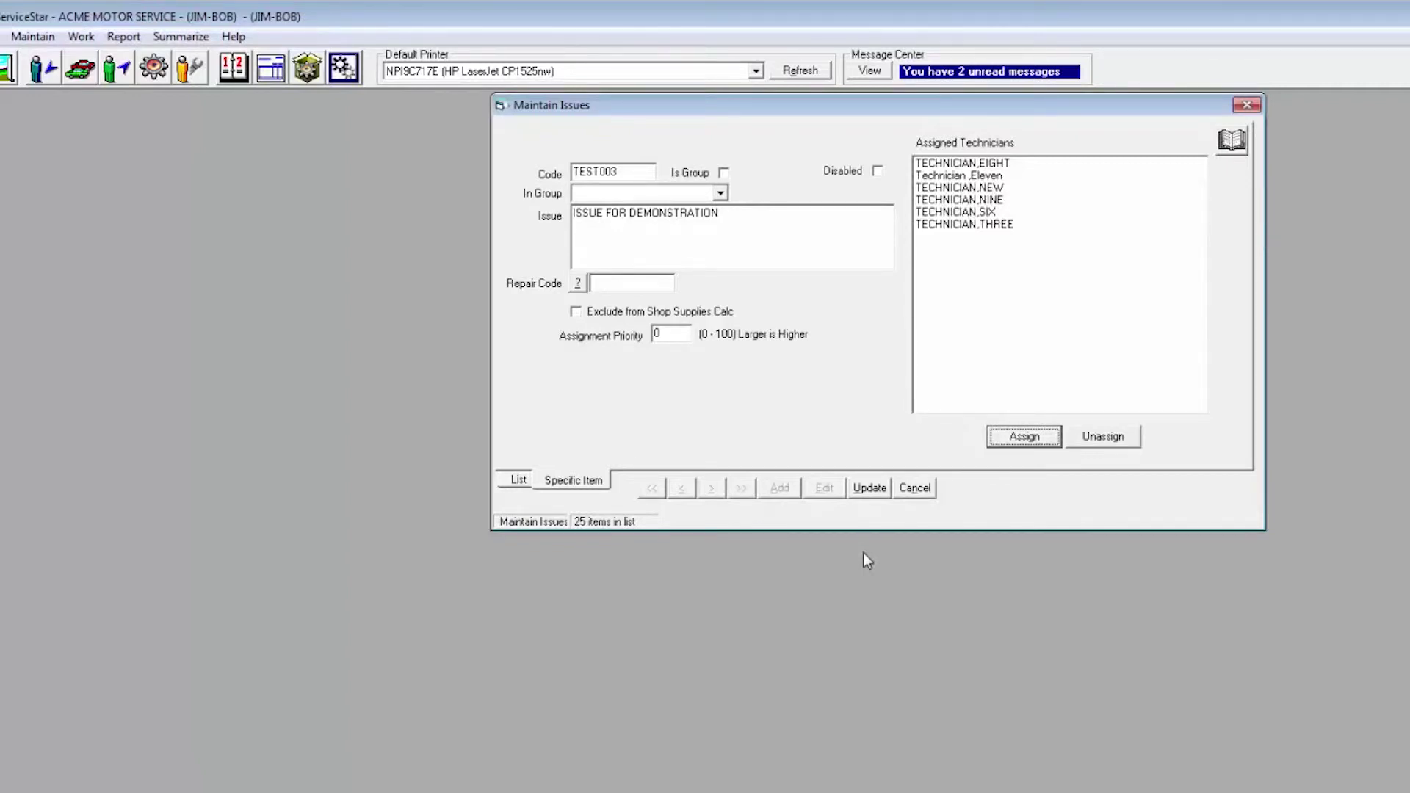
{"action": "left_click", "coordinate": [867, 488]}
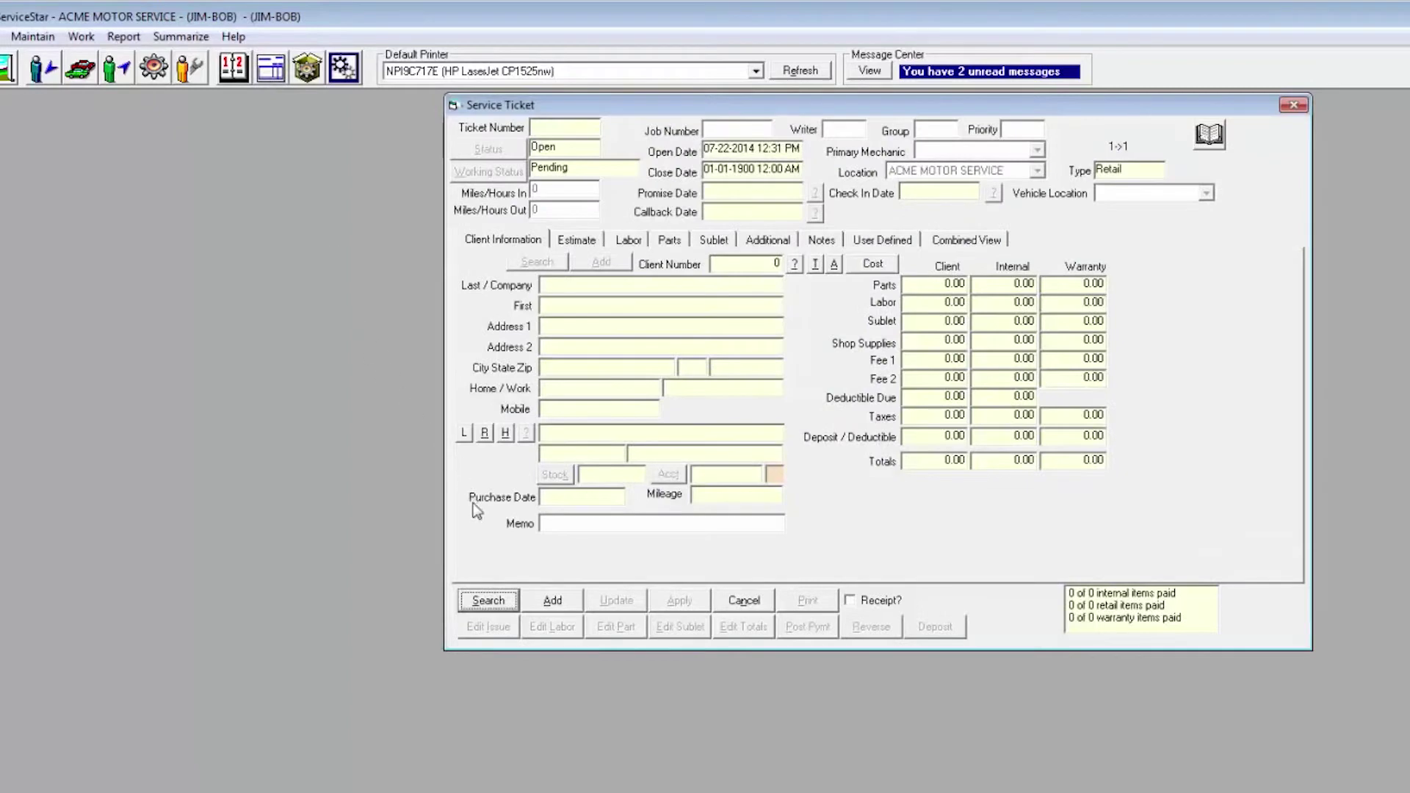
Step: Load the second-newest ticket, for the 2009 CHEVY 1500, for editing in Combined View
{"action": "left_click", "coordinate": [501, 602]}
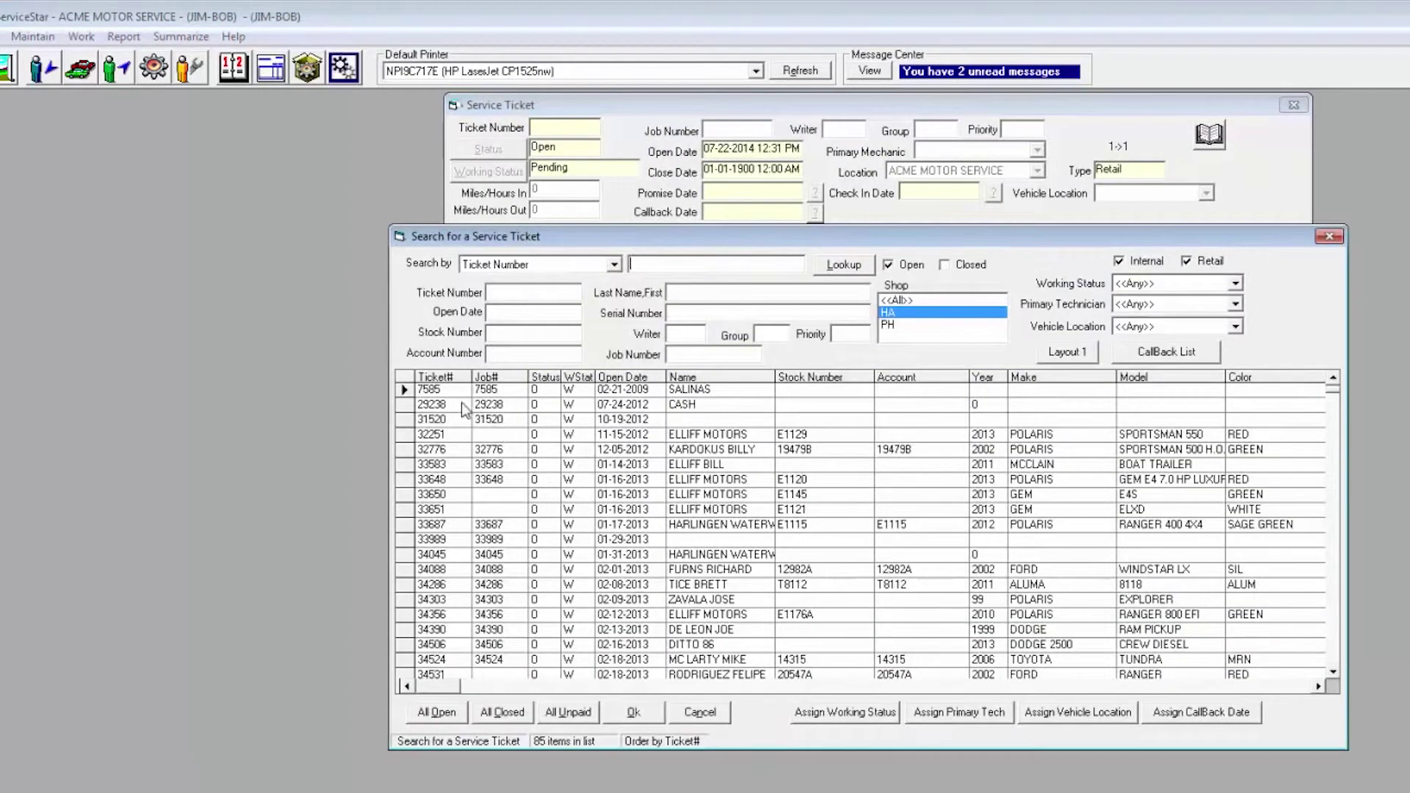
{"action": "left_click", "coordinate": [443, 377]}
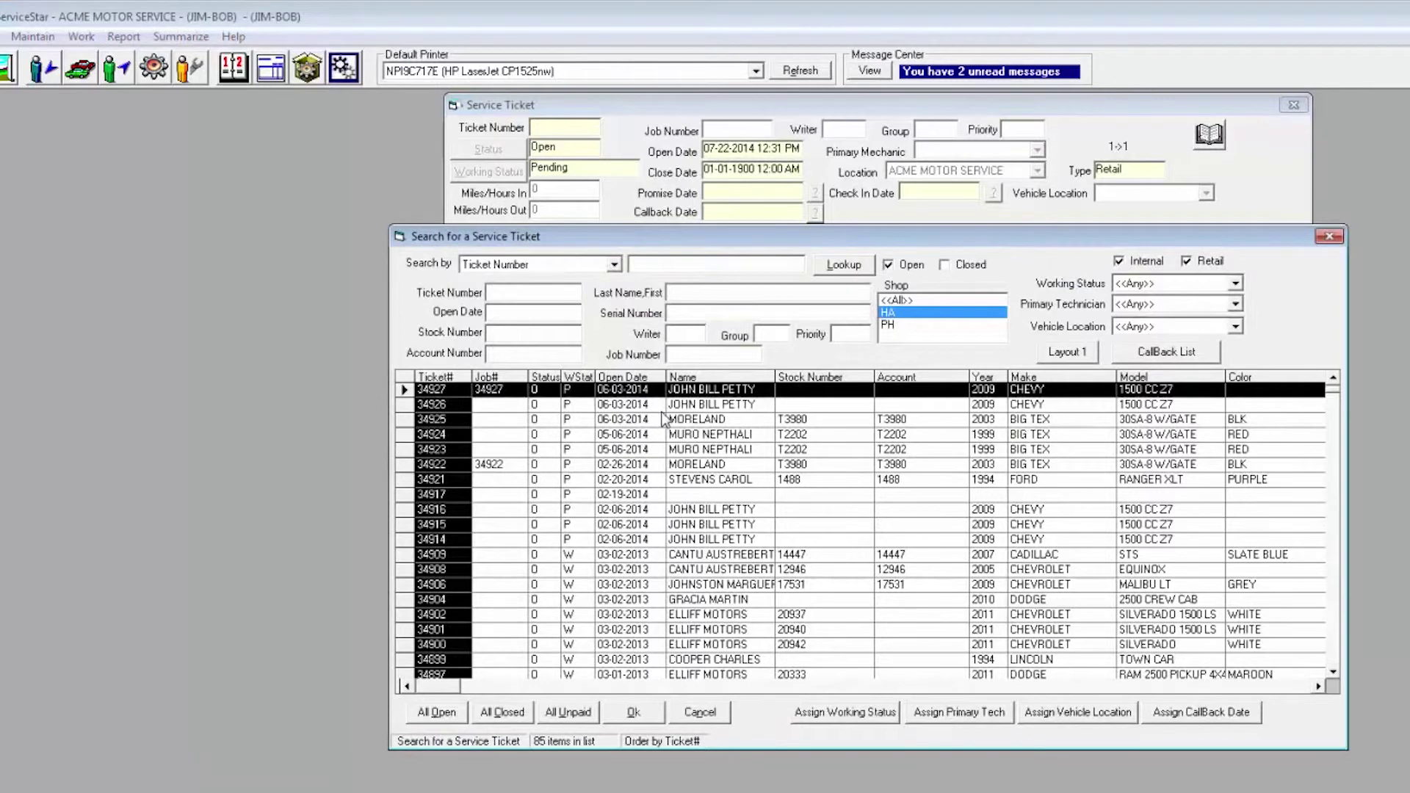
{"action": "left_click", "coordinate": [405, 404]}
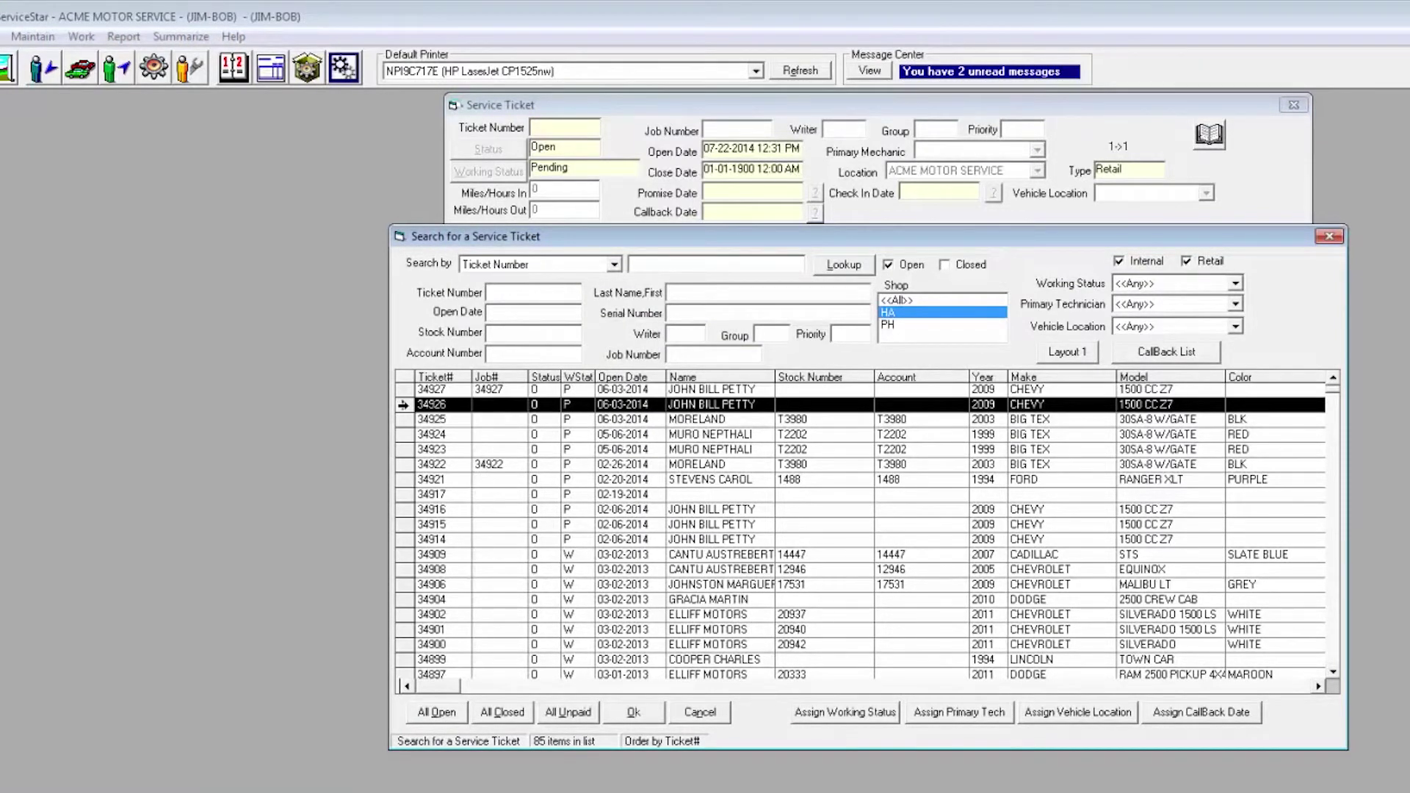
{"action": "double_click", "coordinate": [406, 404]}
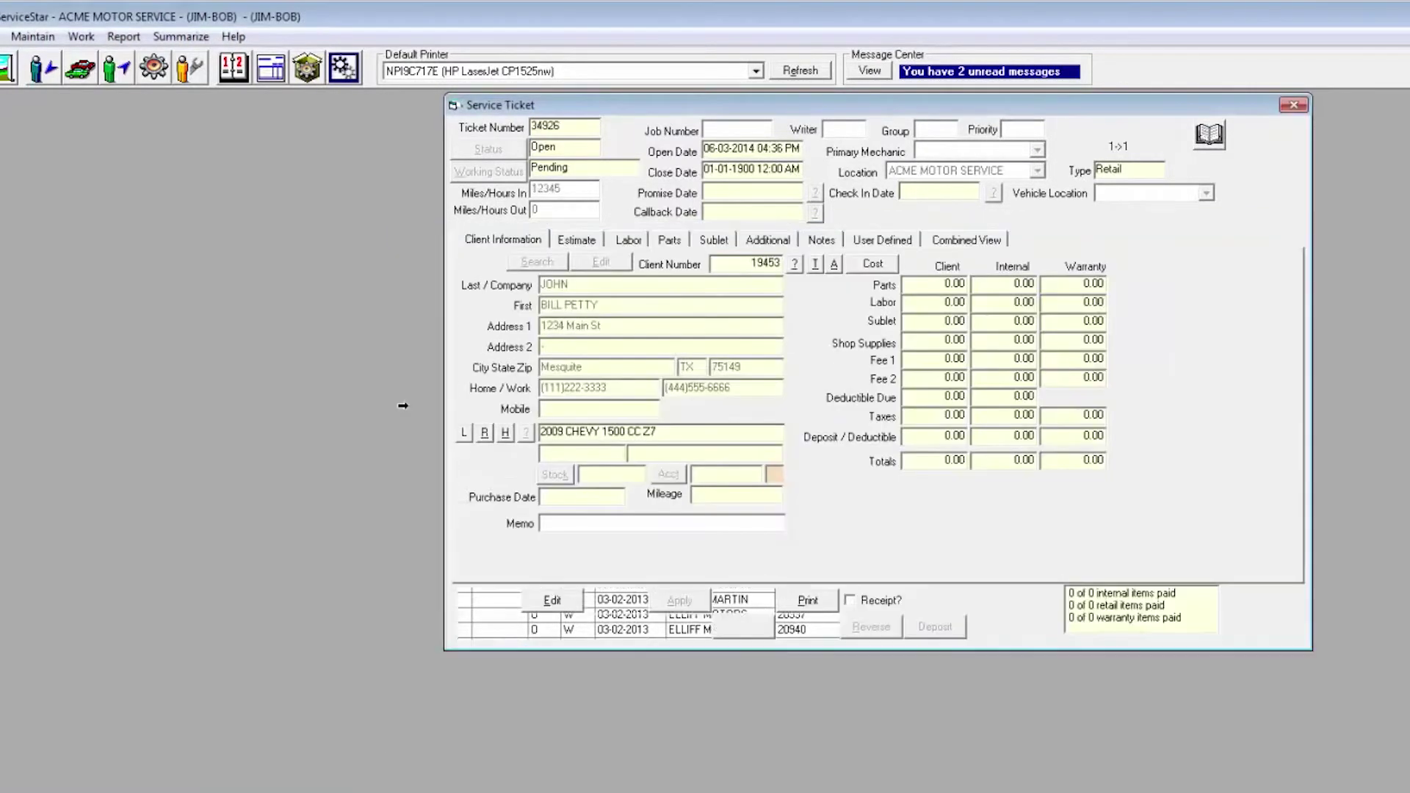
{"action": "left_click", "coordinate": [573, 603]}
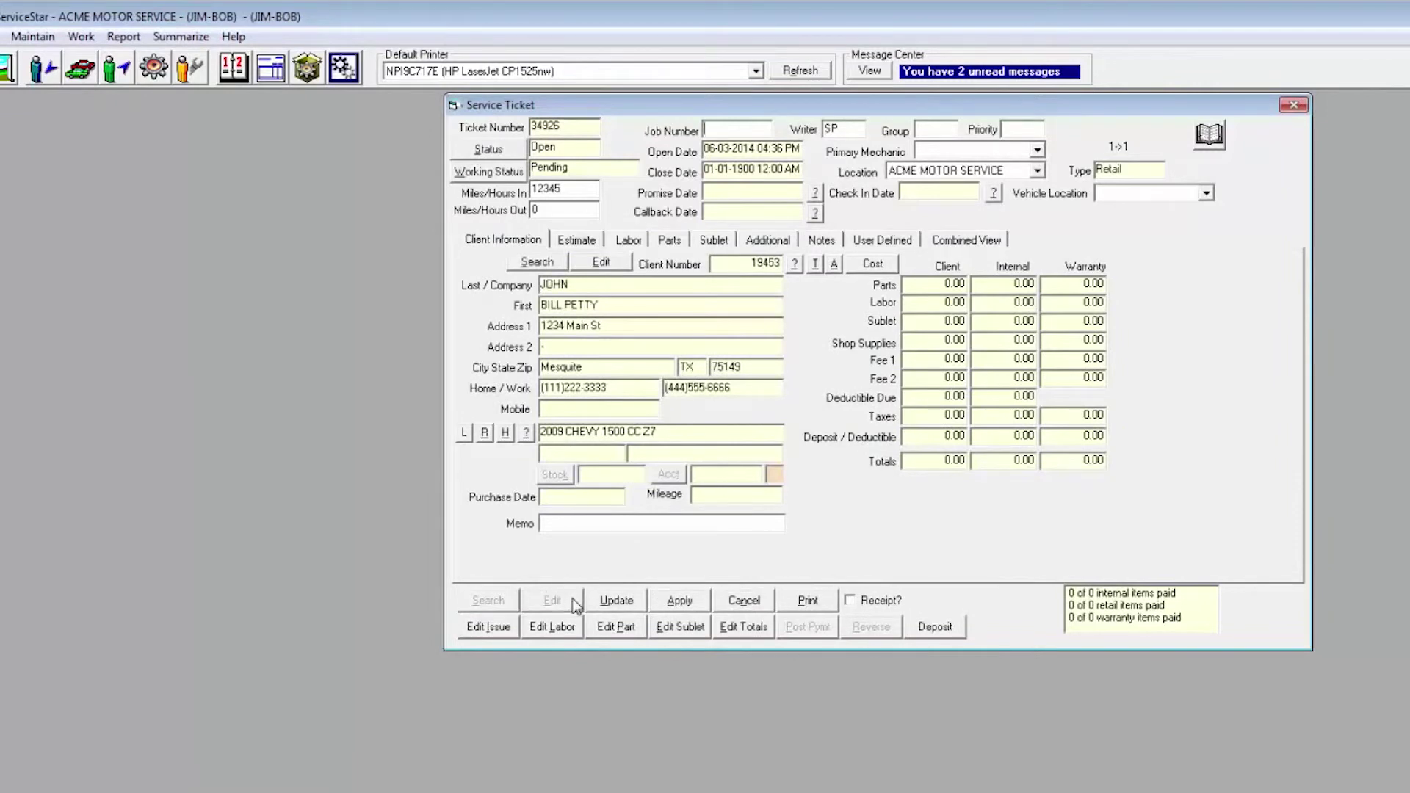
{"action": "left_click", "coordinate": [953, 246]}
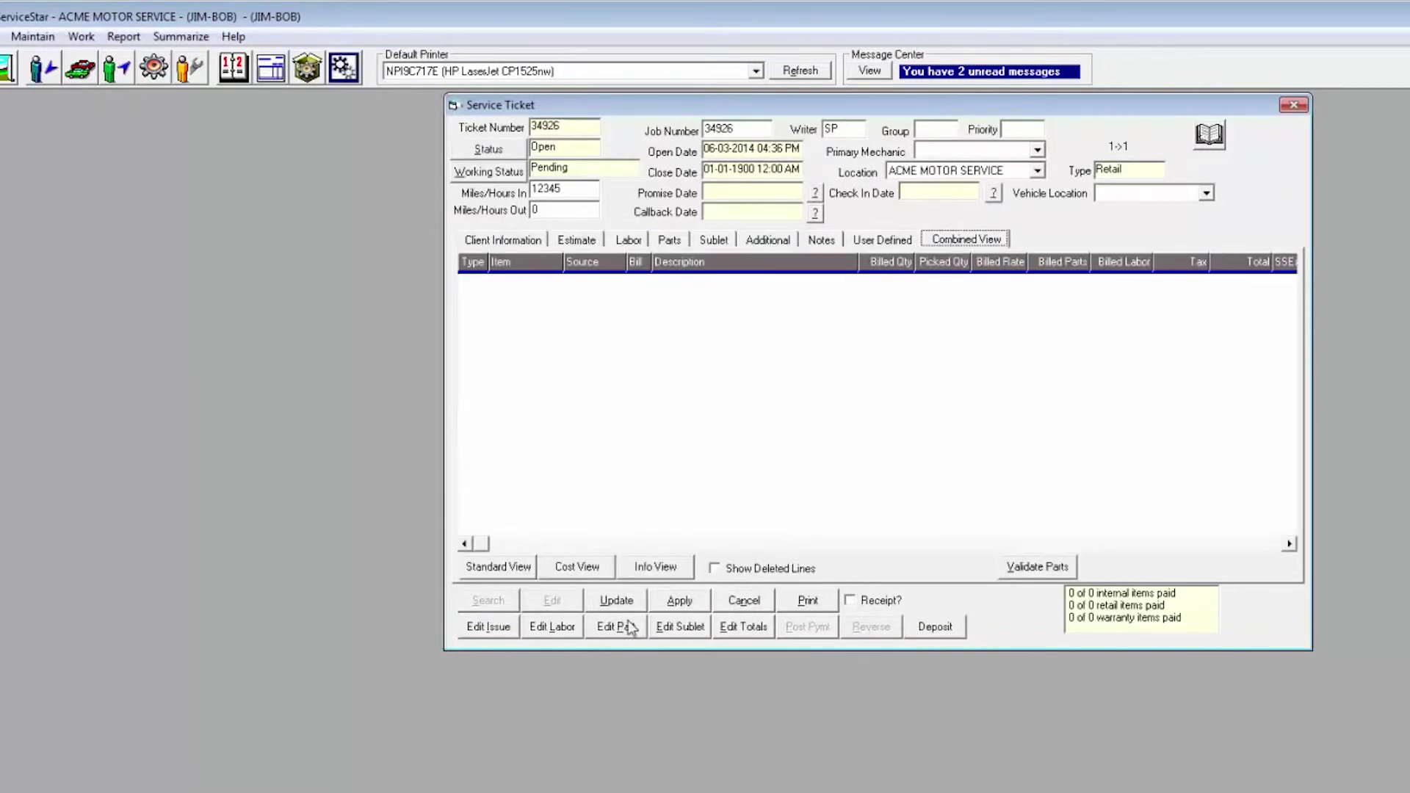
Step: Add issue TEST003 with mechanic TECHNICIAN,SIX as Job 1, then begin another issue
{"action": "right_click", "coordinate": [673, 426]}
{"action": "left_click", "coordinate": [733, 437]}
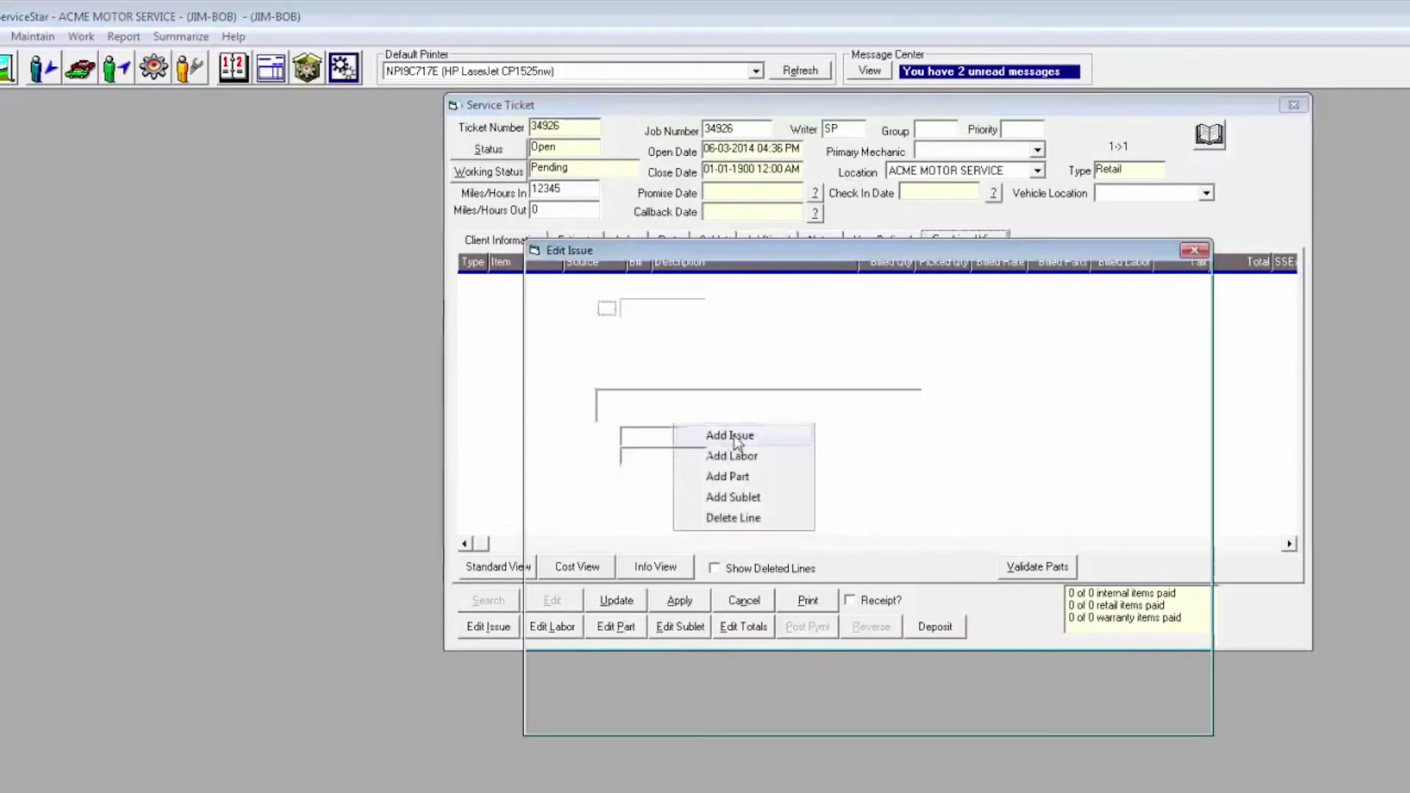
{"action": "type", "text": "TEST"}
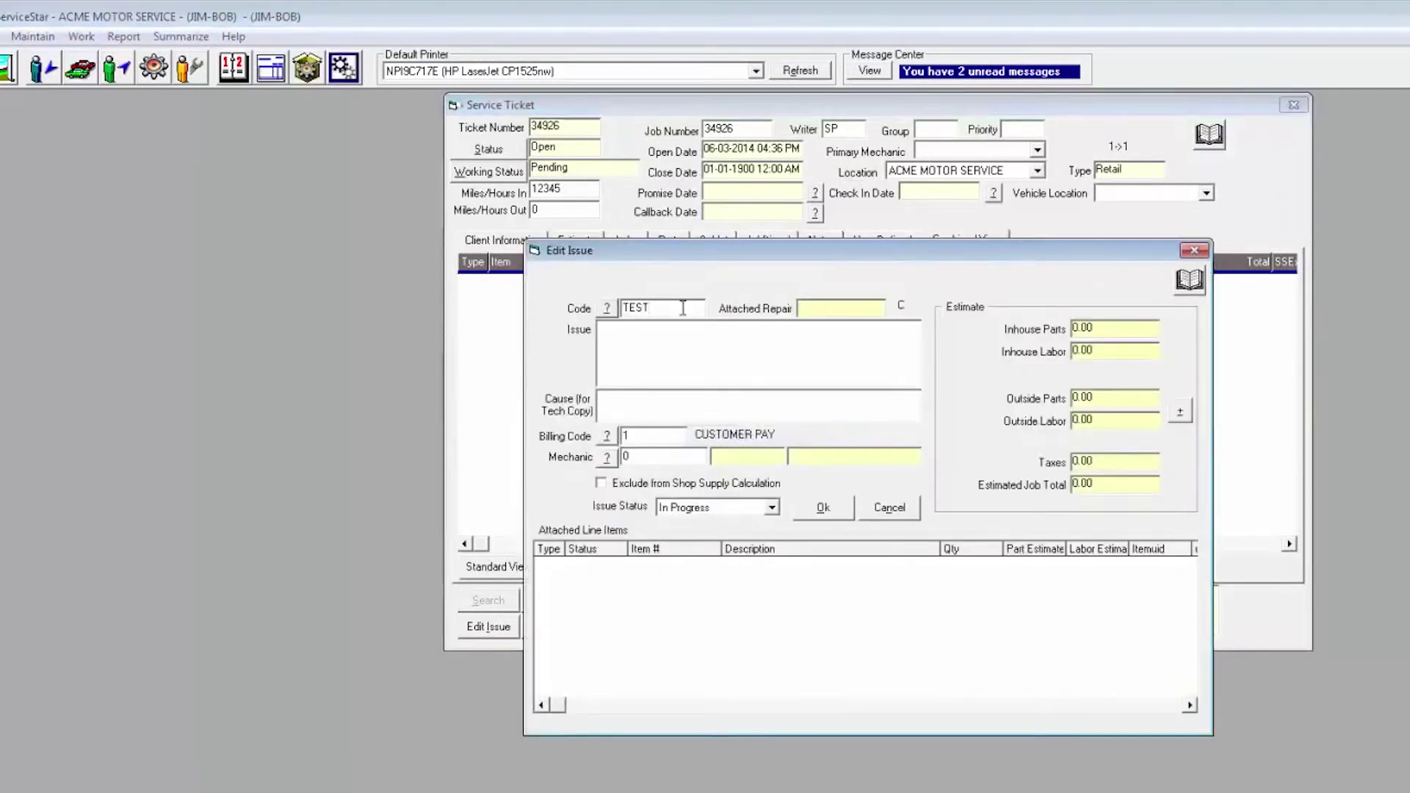
{"action": "type", "text": "003"}
{"action": "key", "text": "Tab"}
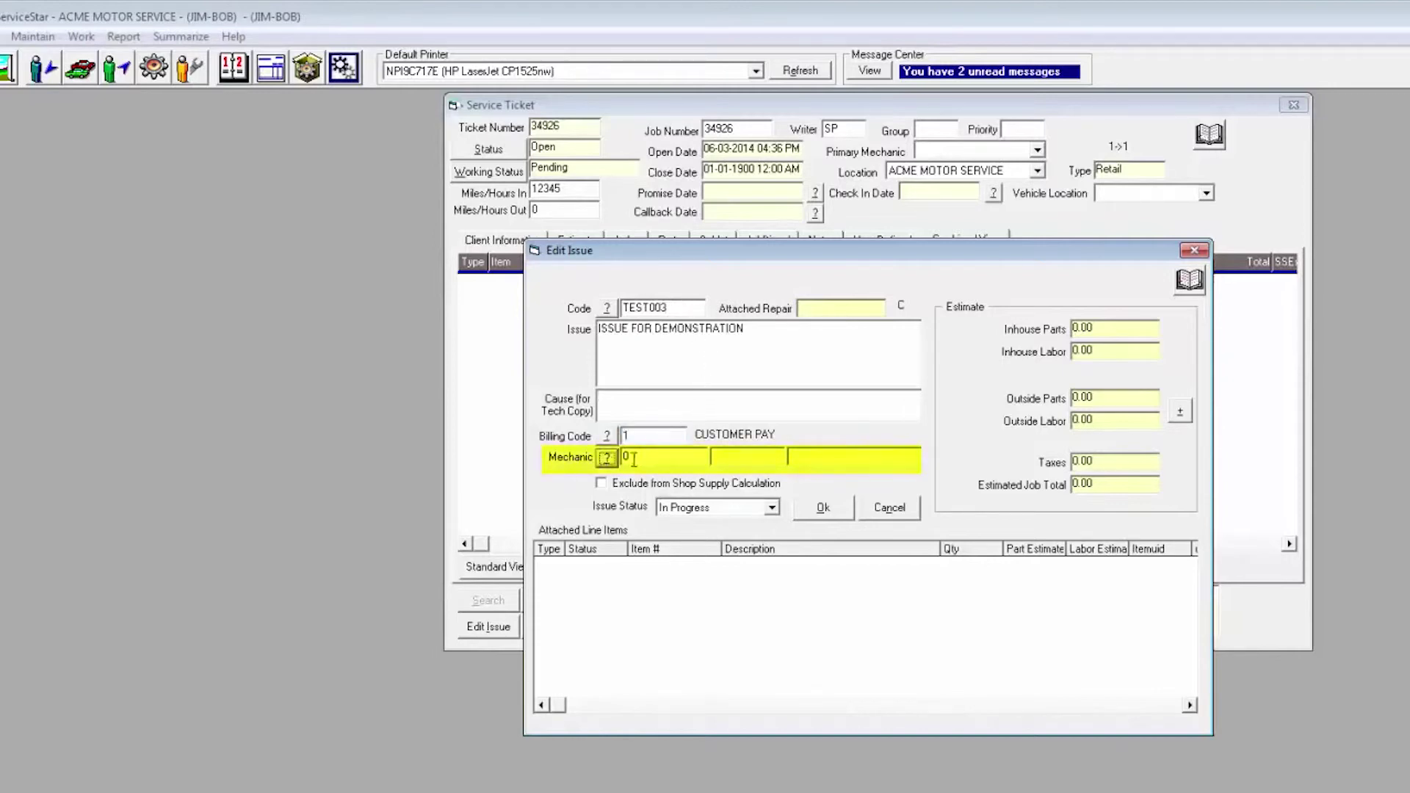
{"action": "left_click", "coordinate": [607, 458]}
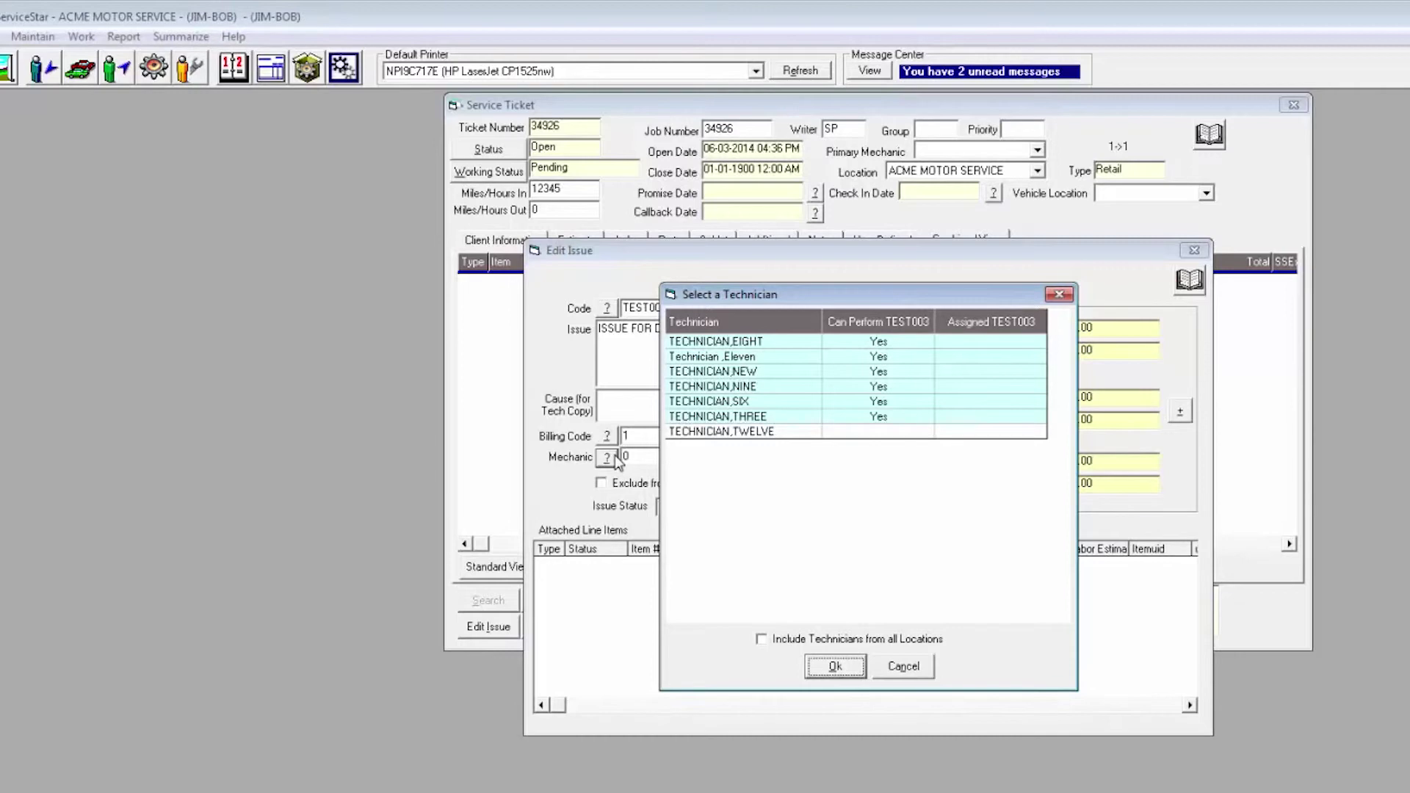
{"action": "left_click", "coordinate": [683, 432]}
{"action": "key", "text": "Up"}
{"action": "key", "text": "Up"}
{"action": "left_click", "coordinate": [835, 666]}
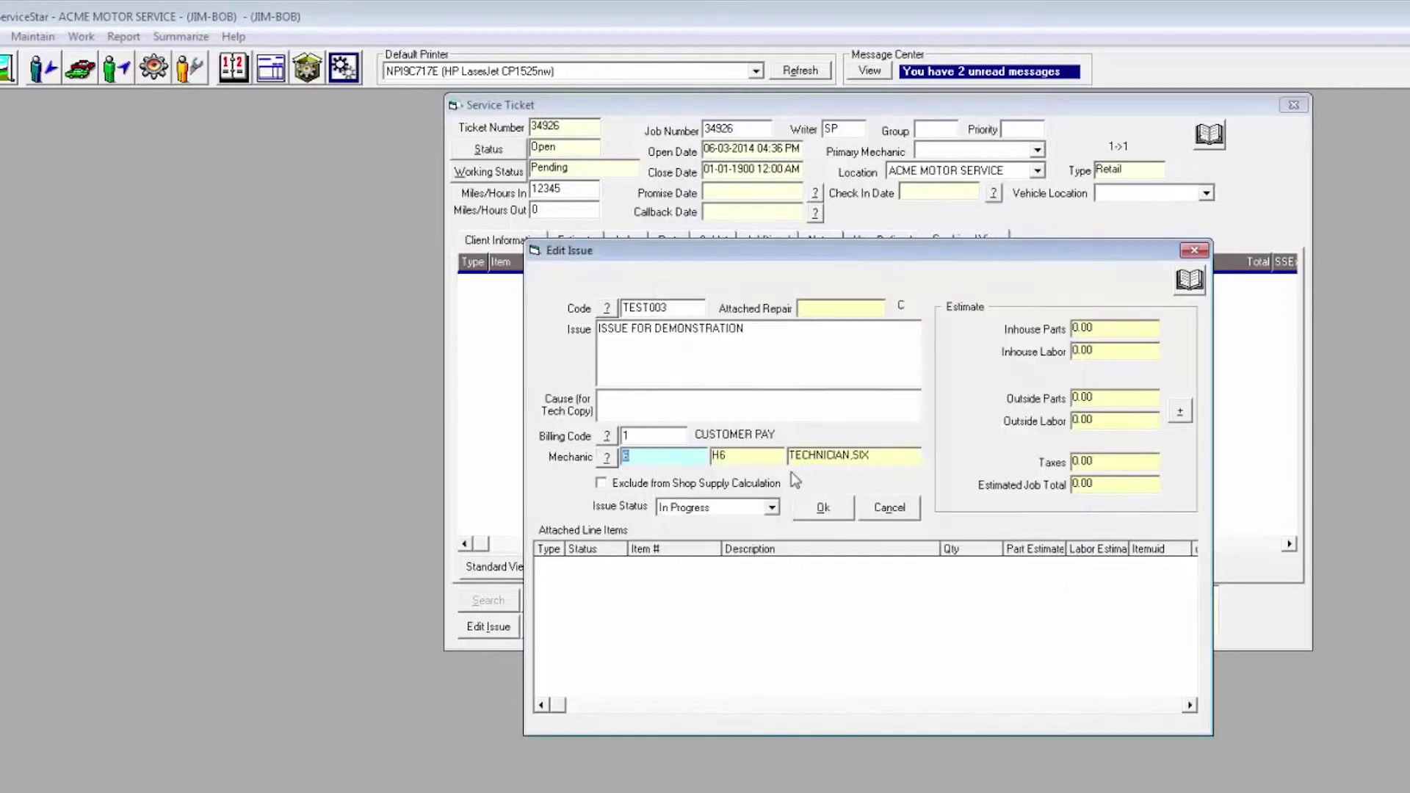
{"action": "left_click", "coordinate": [841, 508]}
{"action": "right_click", "coordinate": [687, 382]}
{"action": "left_click", "coordinate": [739, 402]}
Step: Add issue TEST01, A TEST ISSUE CODE, with mechanic TECHNICIAN,FOUR as the second job
{"action": "key", "text": "Tab"}
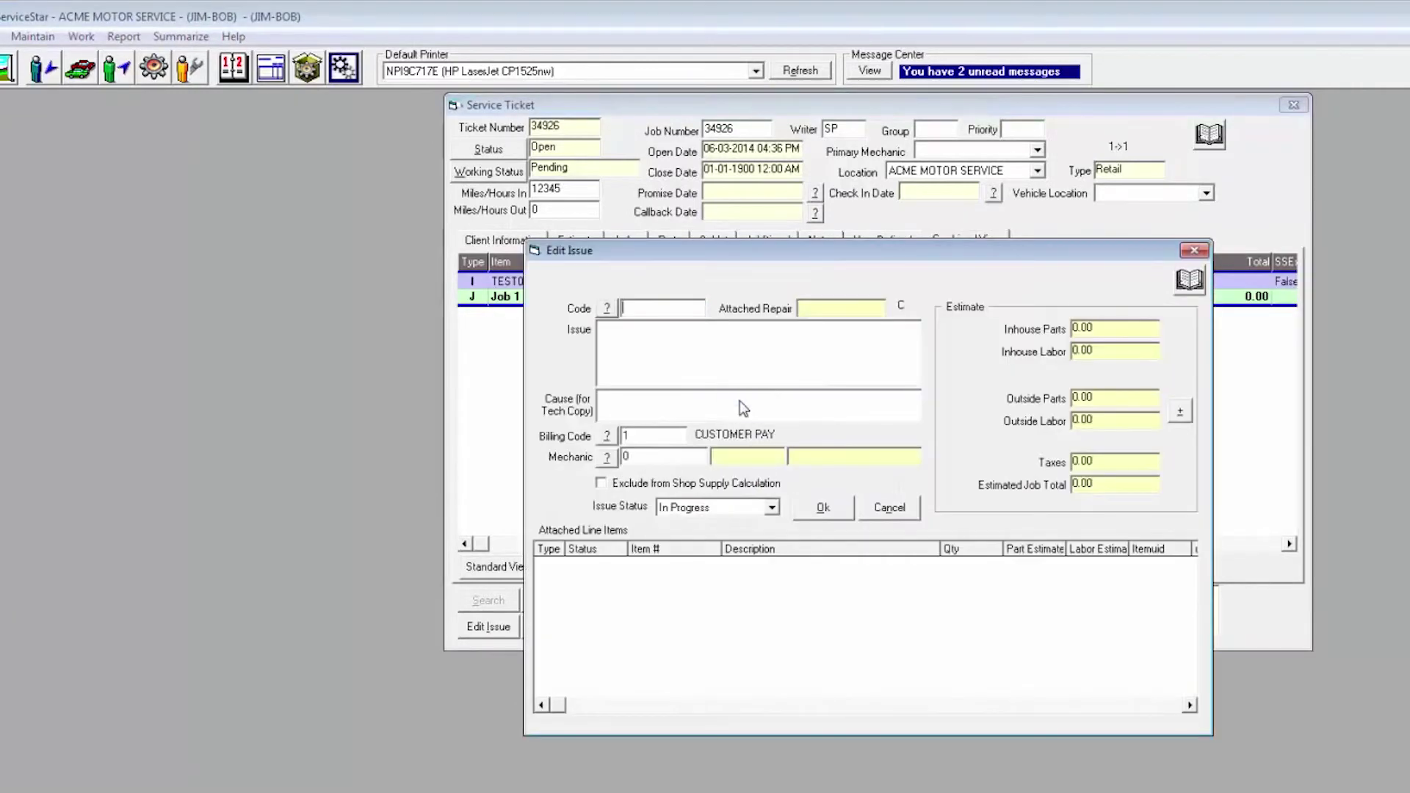
{"action": "type", "text": "TEST01"}
{"action": "key", "text": "Tab"}
{"action": "key", "text": "Tab"}
{"action": "key", "text": "Tab"}
{"action": "key", "text": "Tab"}
{"action": "key", "text": "Tab"}
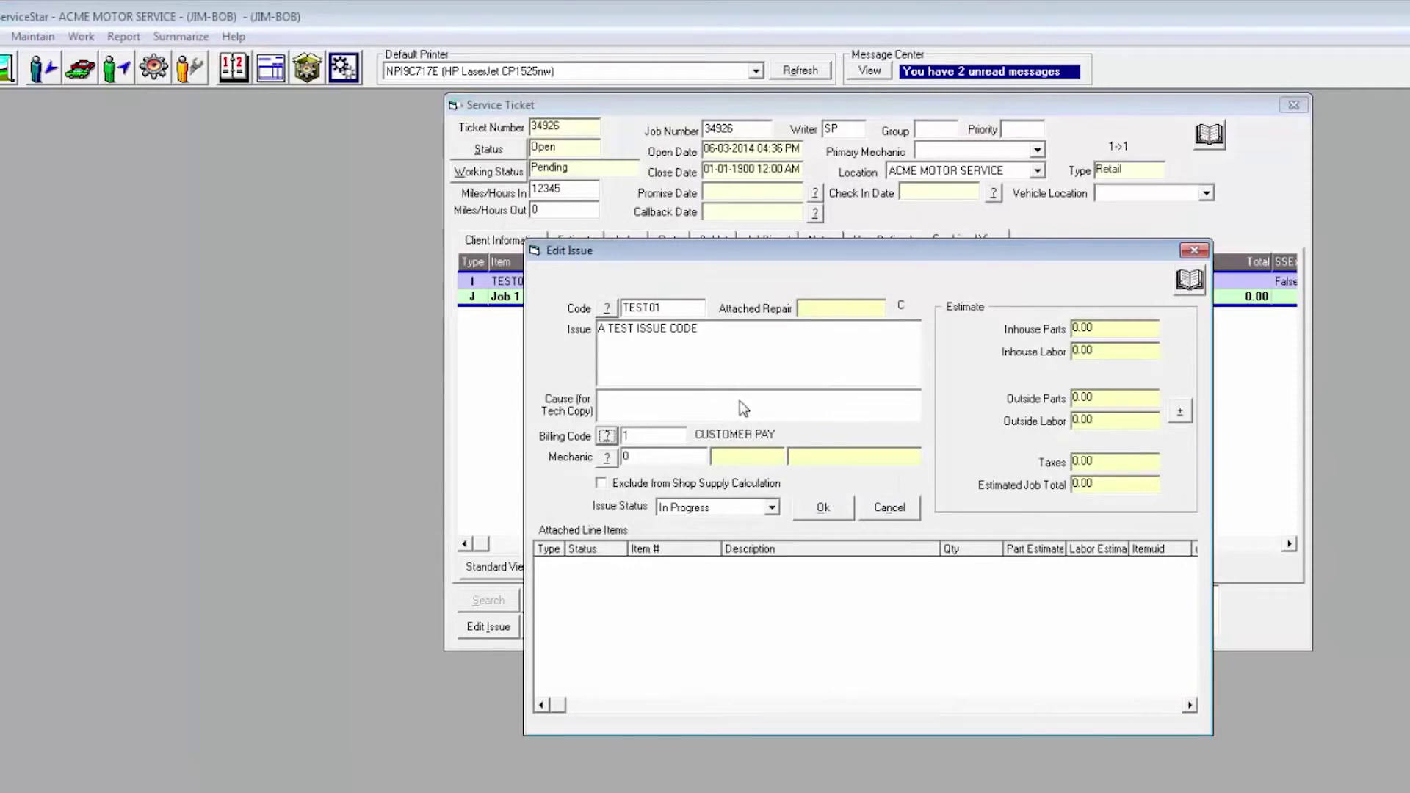
{"action": "key", "text": "space"}
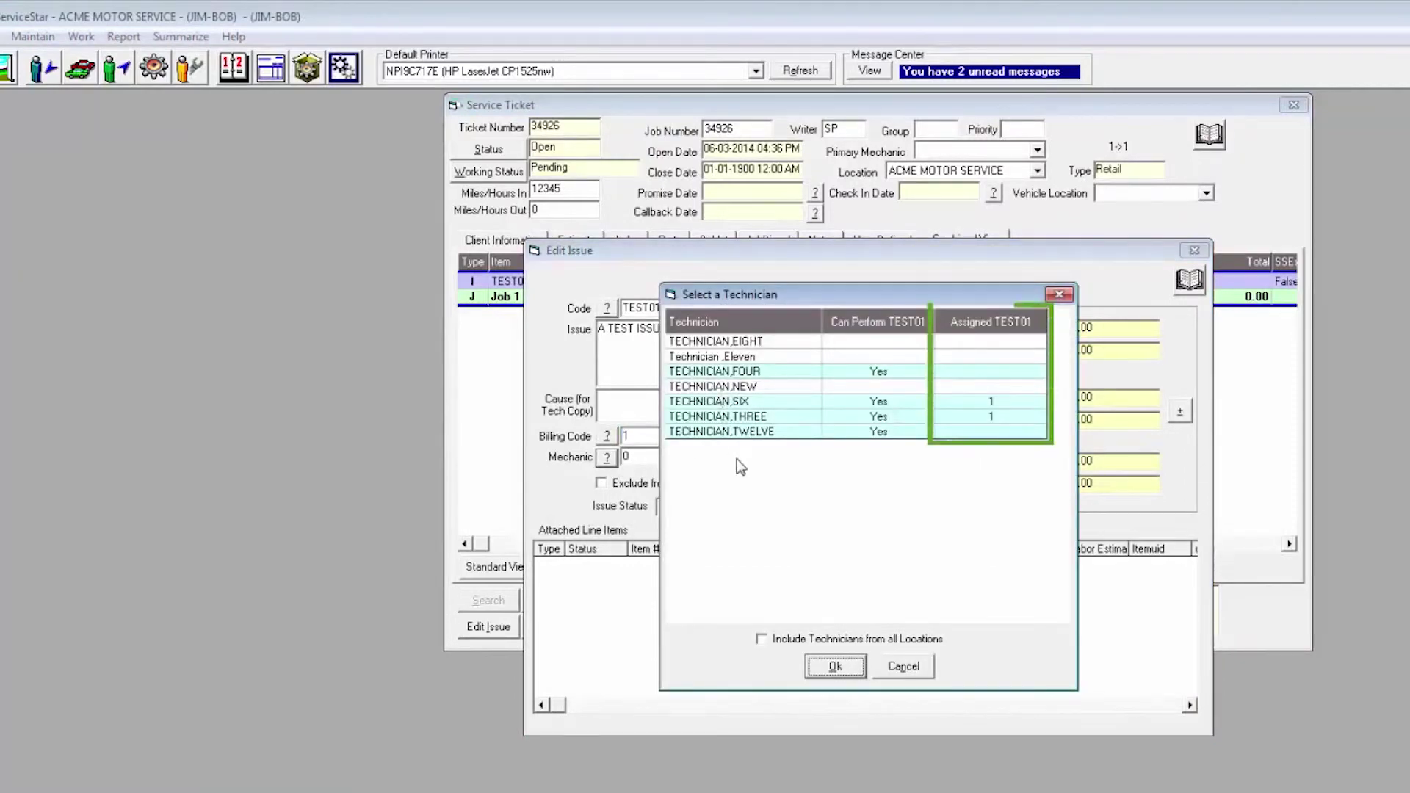
{"action": "left_click", "coordinate": [991, 417]}
{"action": "left_click", "coordinate": [991, 403]}
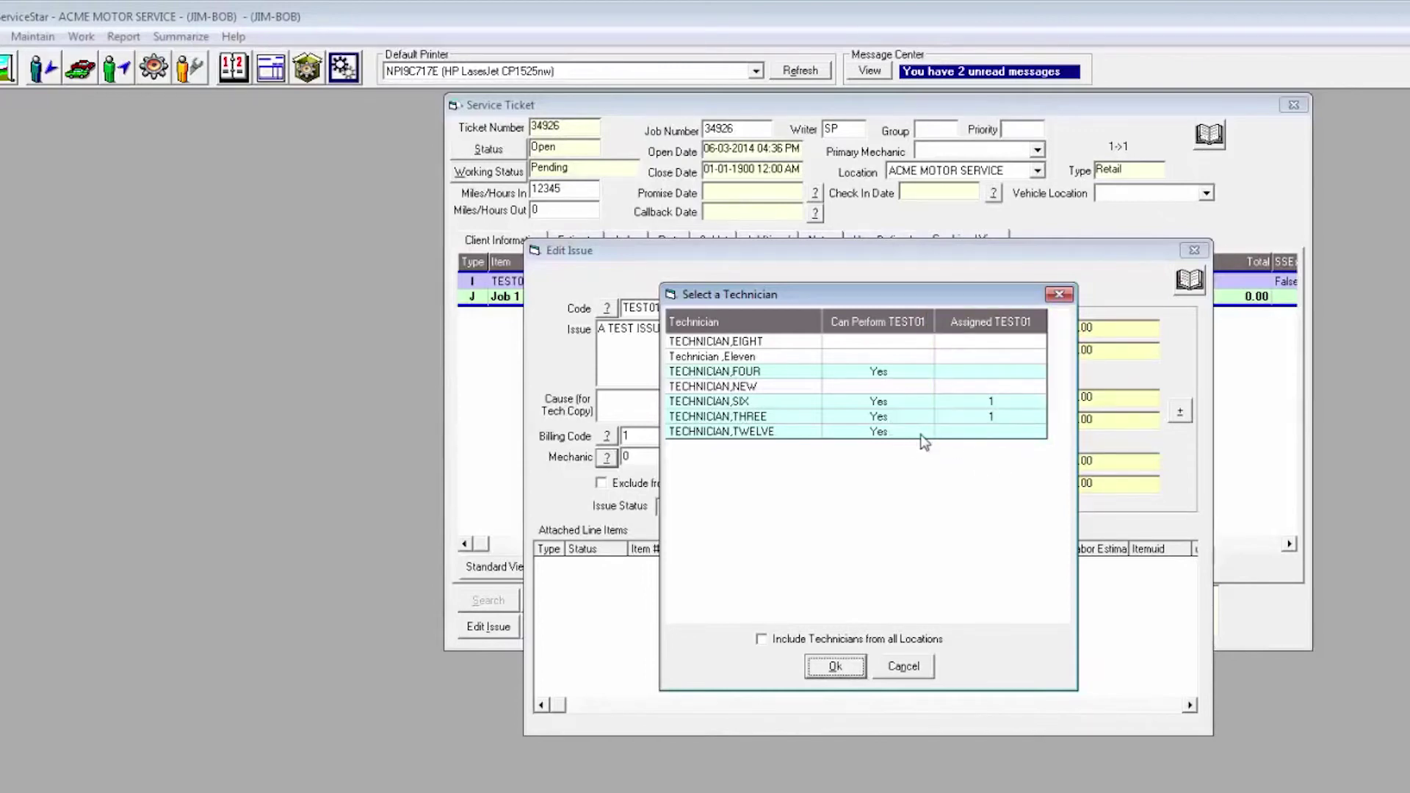
{"action": "left_click", "coordinate": [991, 417]}
{"action": "left_click", "coordinate": [786, 371]}
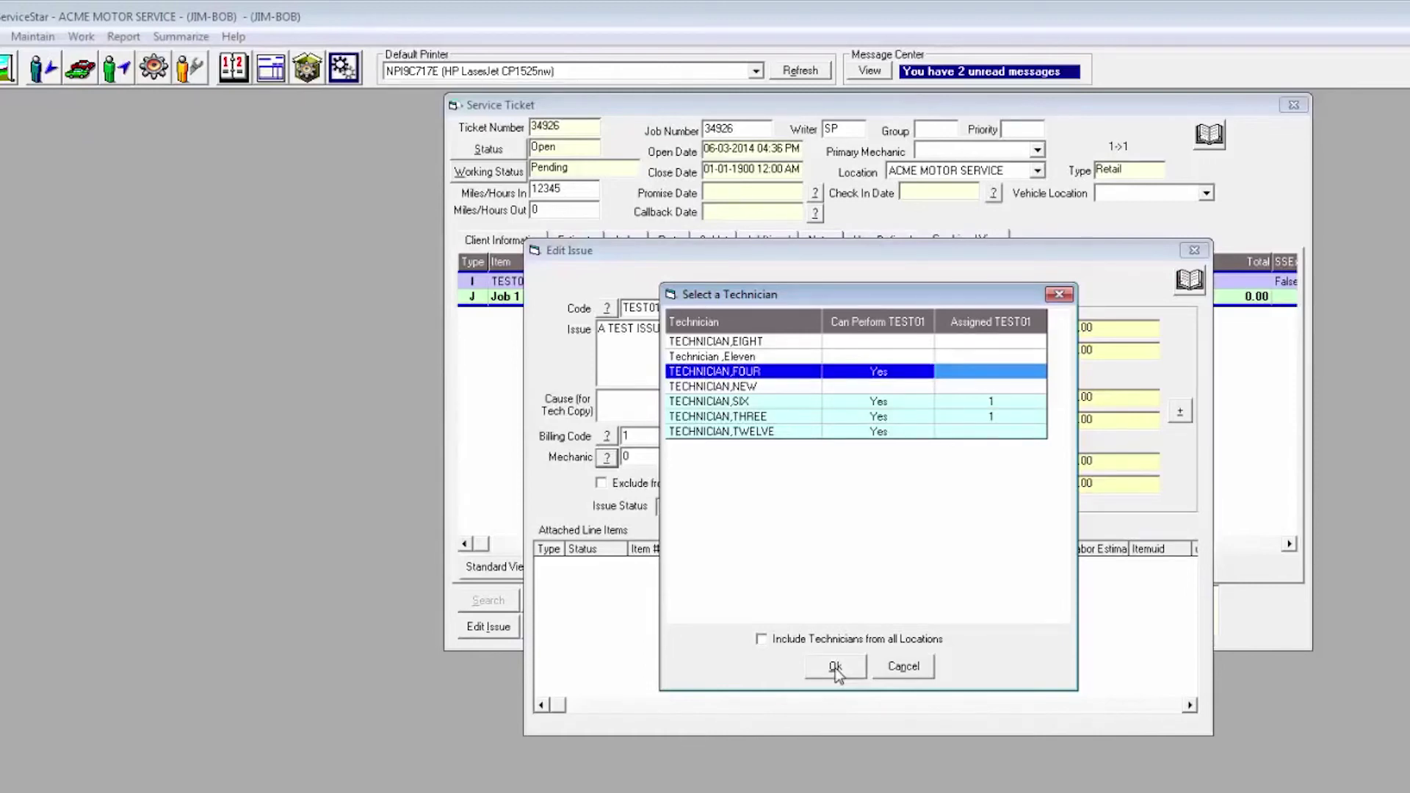
{"action": "left_click", "coordinate": [835, 667]}
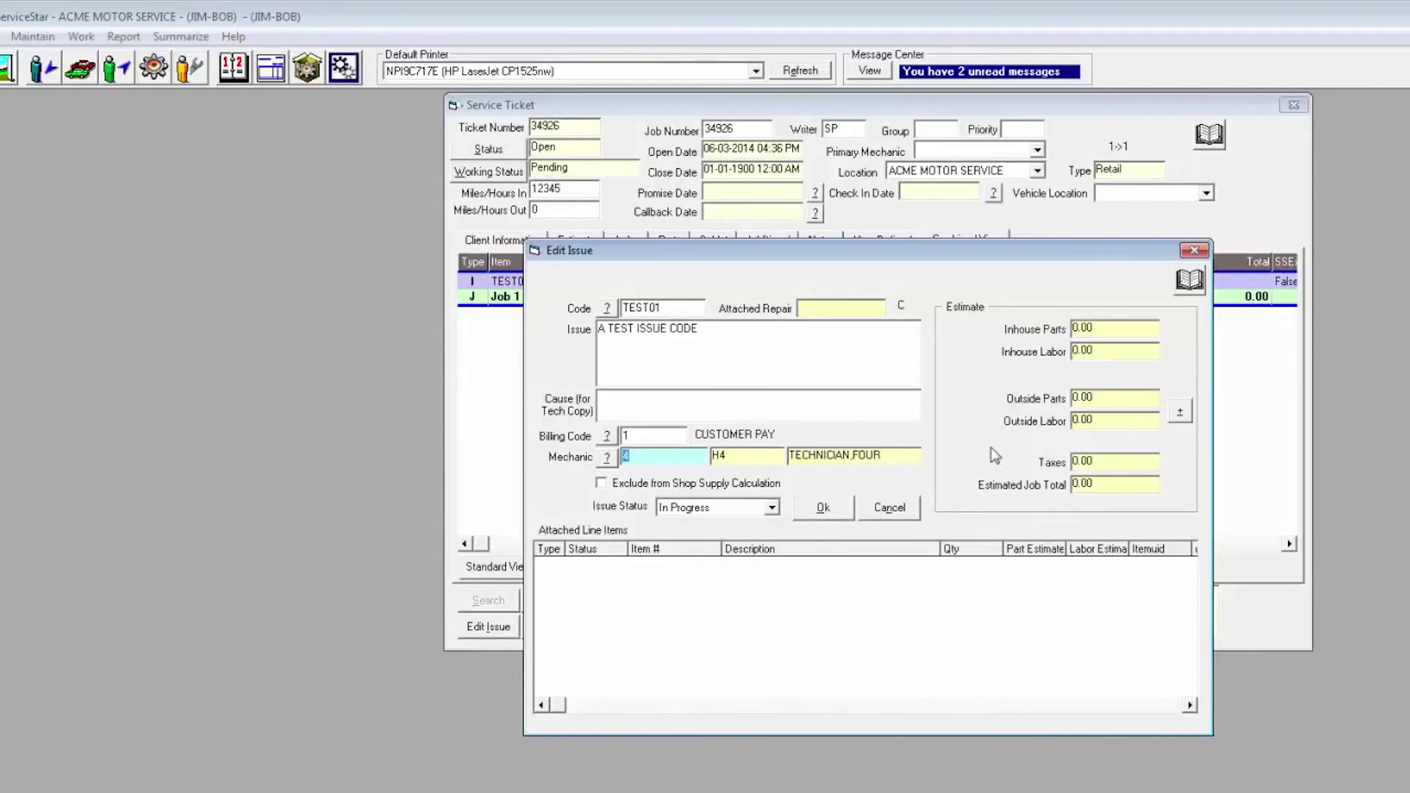
{"action": "left_click", "coordinate": [843, 510]}
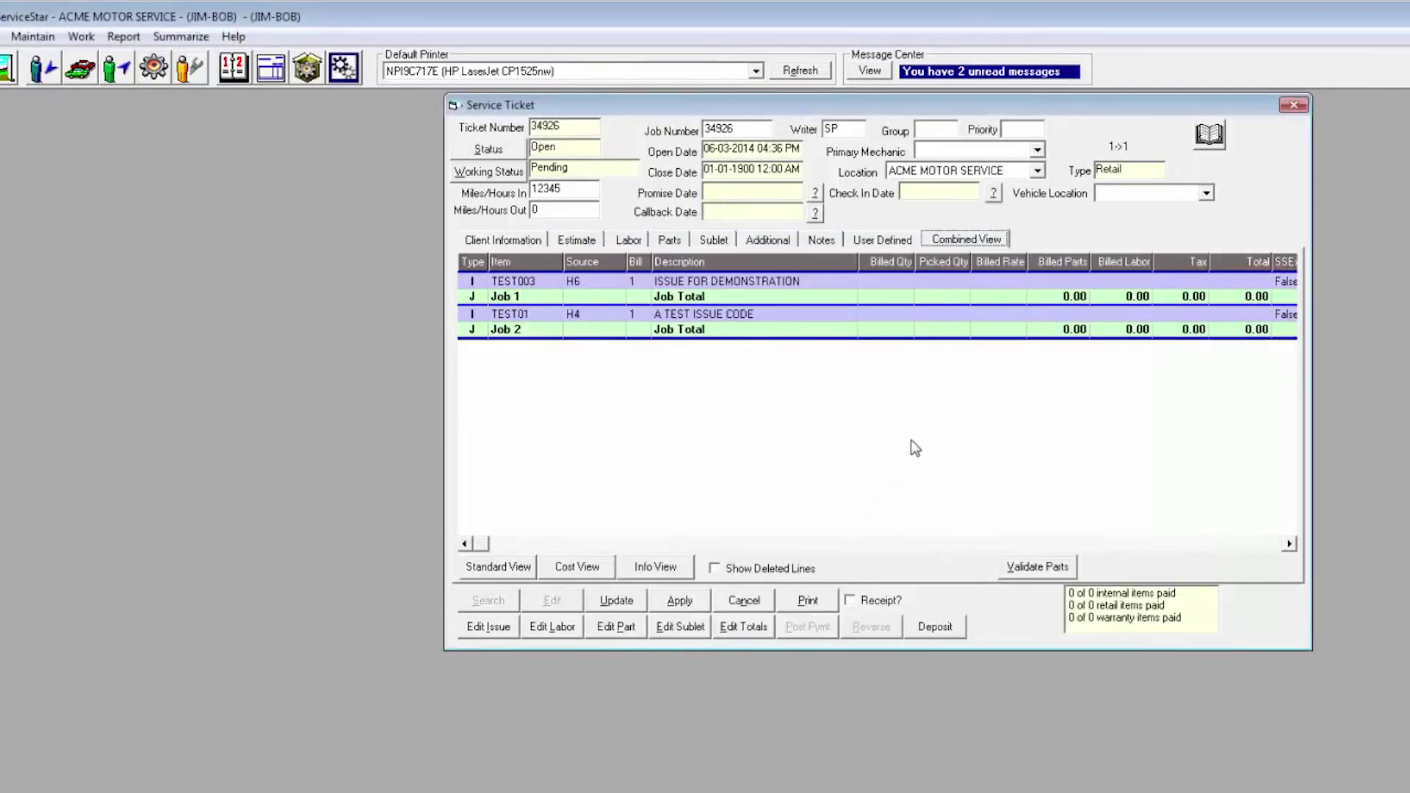
Step: Save the Chevy 1500 ticket holding the TEST003 and TEST01 jobs
{"action": "left_click", "coordinate": [637, 602]}
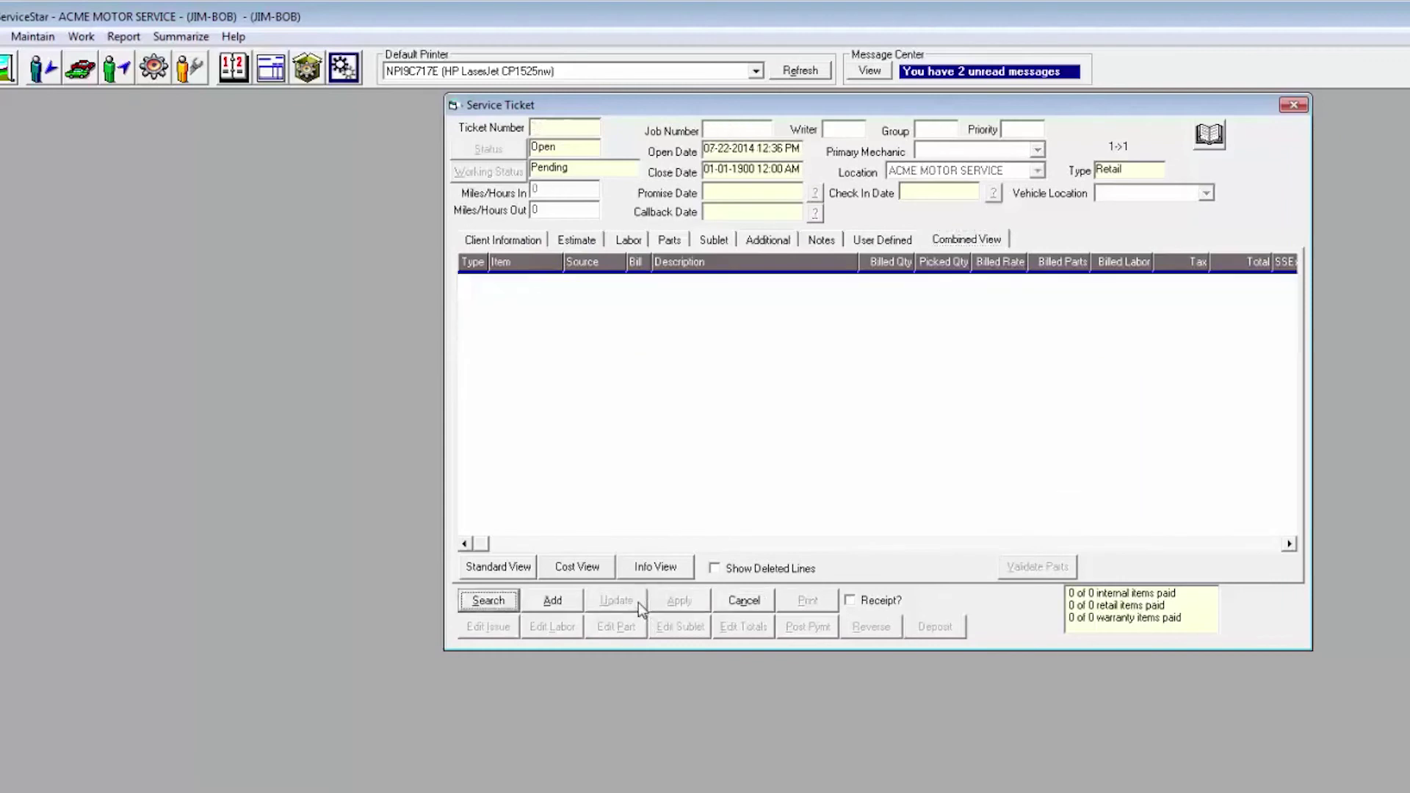